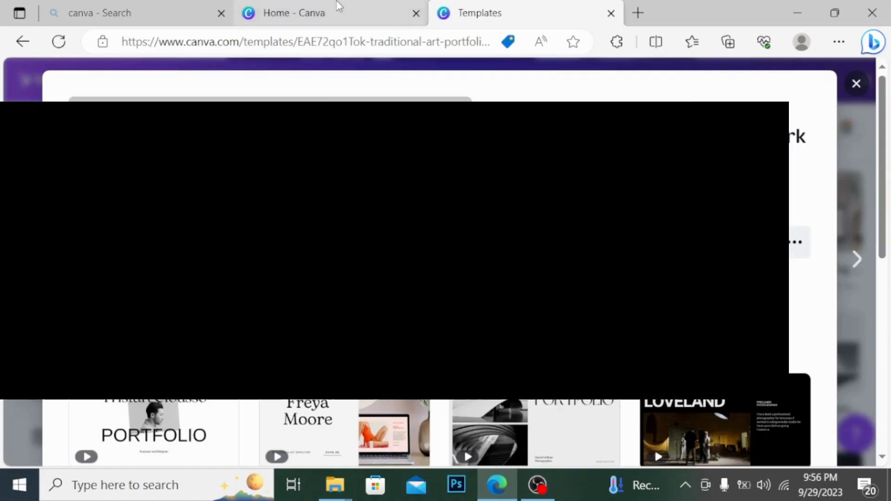
Switch to the Home - Canva tab in Edge
{"action": "left_click", "coordinate": [336, 1]}
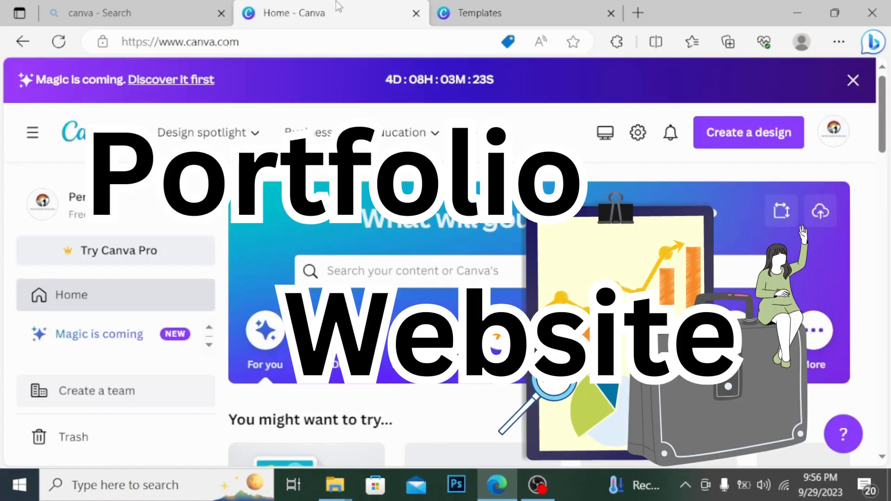
Search Canva's templates for 'portfolio website'
{"action": "left_click", "coordinate": [467, 270]}
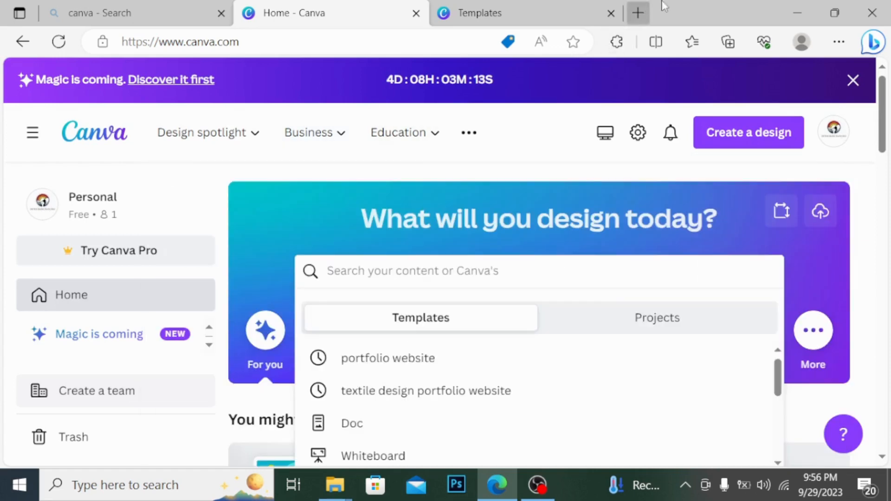
{"action": "left_click", "coordinate": [443, 264]}
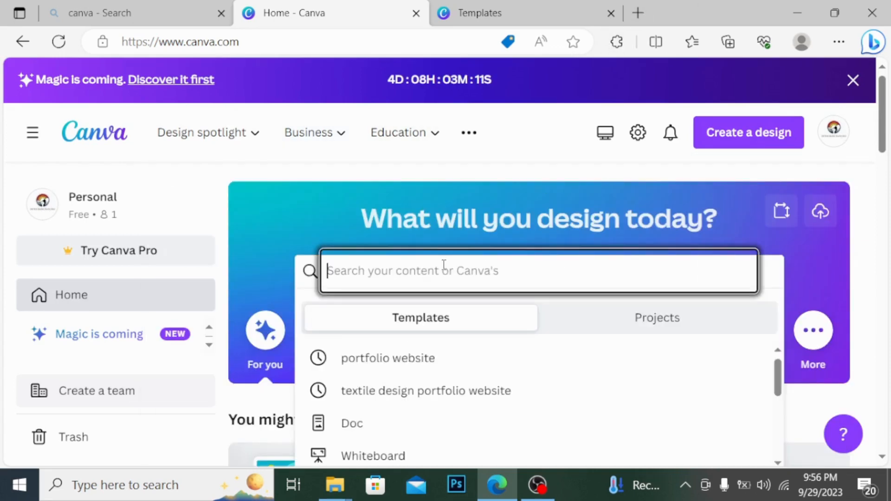
{"action": "type", "text": "portfo"}
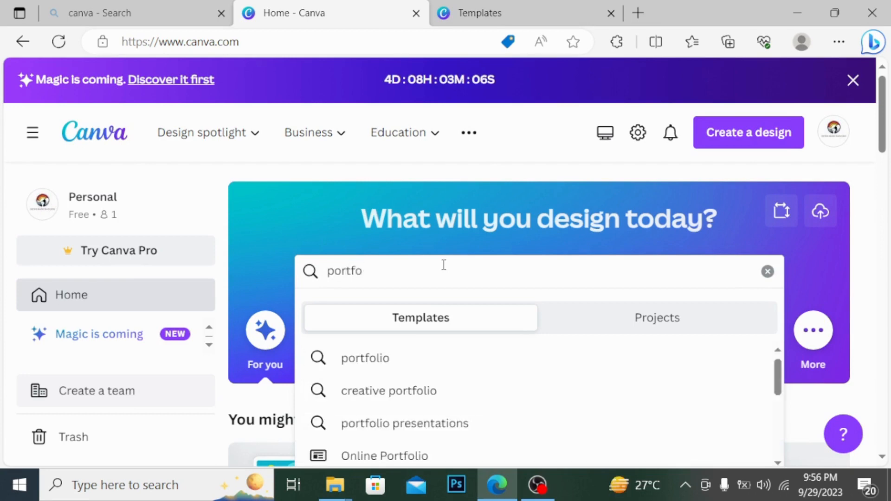
{"action": "type", "text": "lio w"}
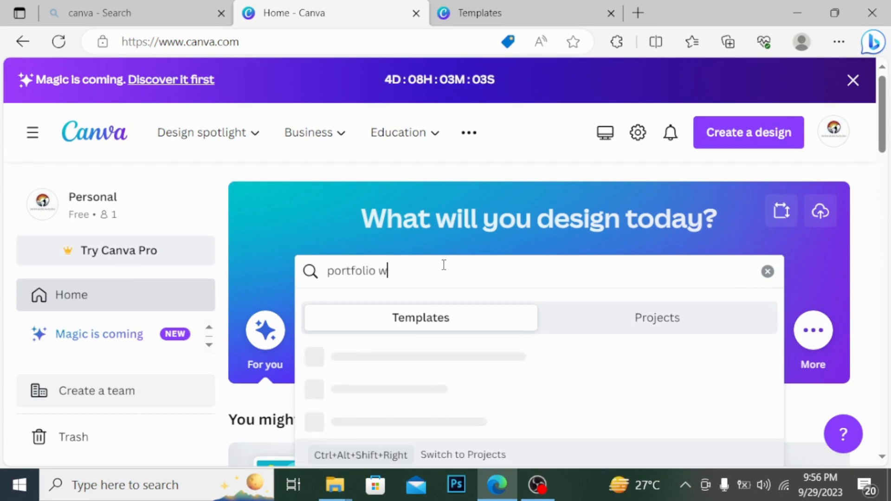
{"action": "type", "text": "ebsite"}
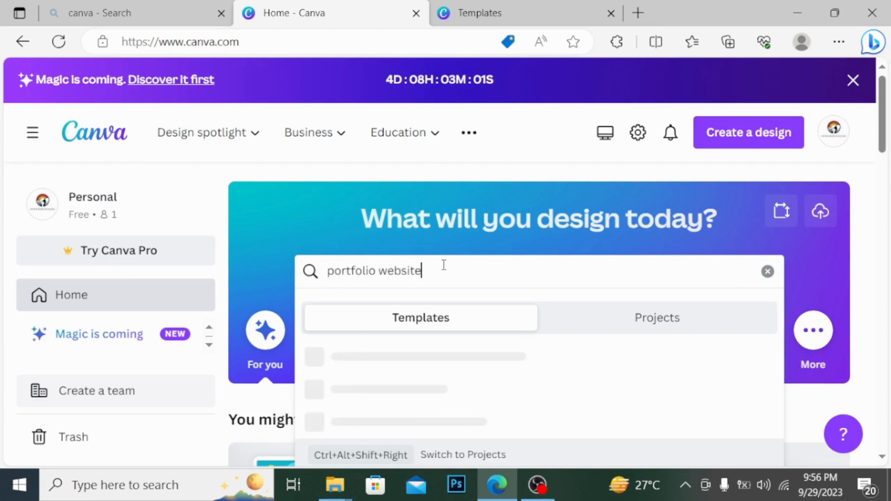
{"action": "key", "text": "Return"}
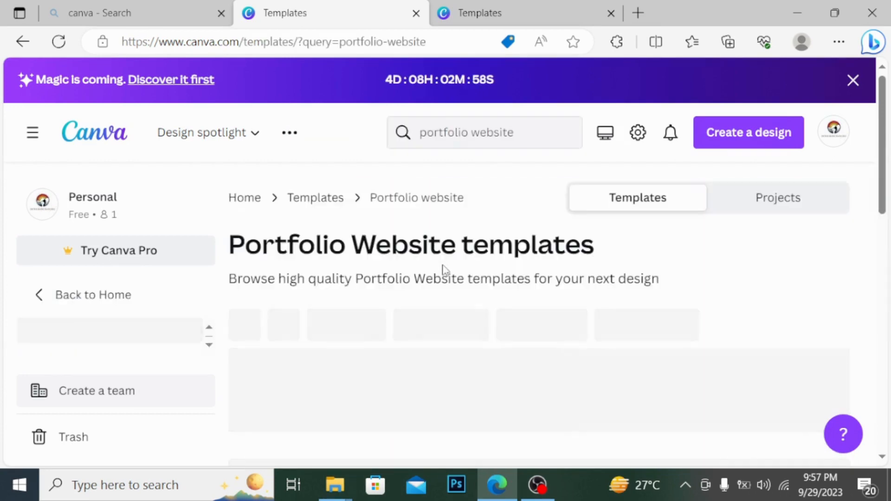
Scroll the results and open the Traditional Art Portfolio Website template's preview
{"action": "scroll", "coordinate": [889, 174], "scroll_direction": "down", "scroll_amount": 8}
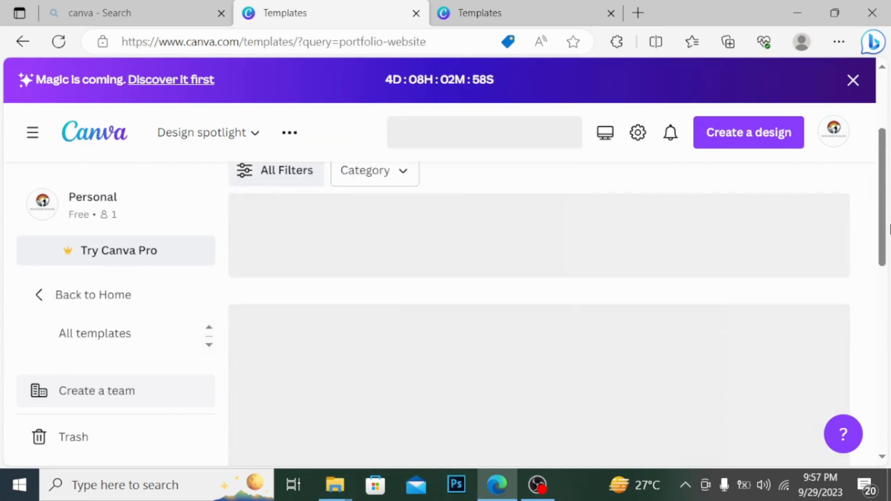
{"action": "left_click_drag", "start_coordinate": [890, 248], "coordinate": [890, 277]}
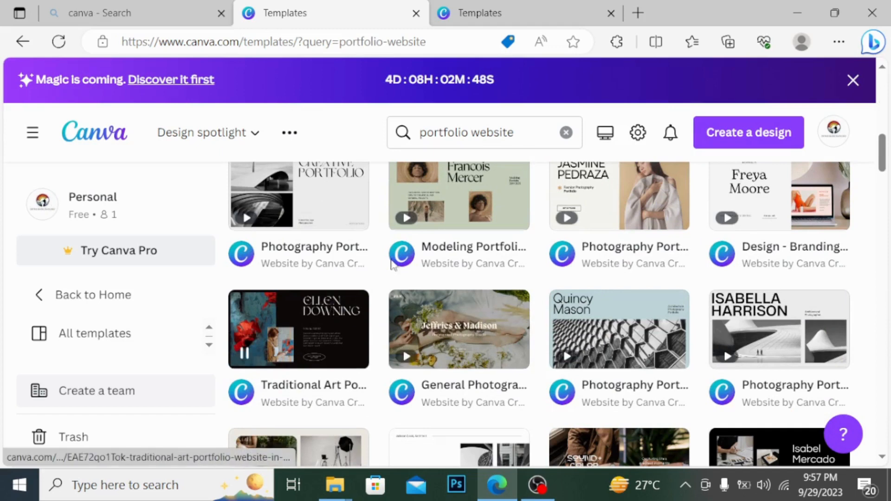
{"action": "mouse_move", "coordinate": [295, 339]}
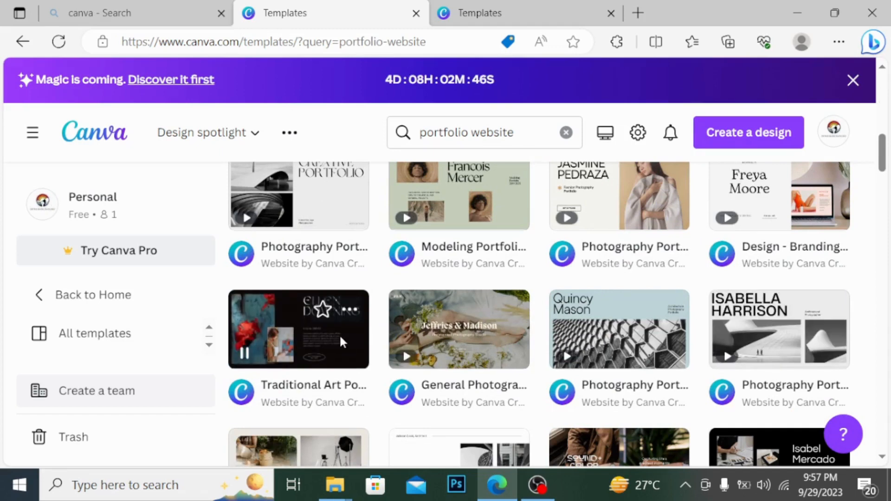
{"action": "left_click", "coordinate": [298, 315]}
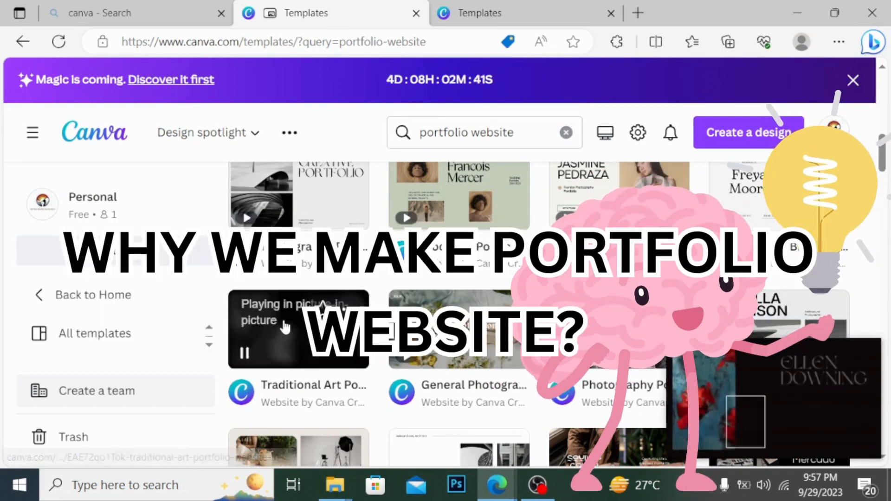
{"action": "left_click", "coordinate": [283, 325]}
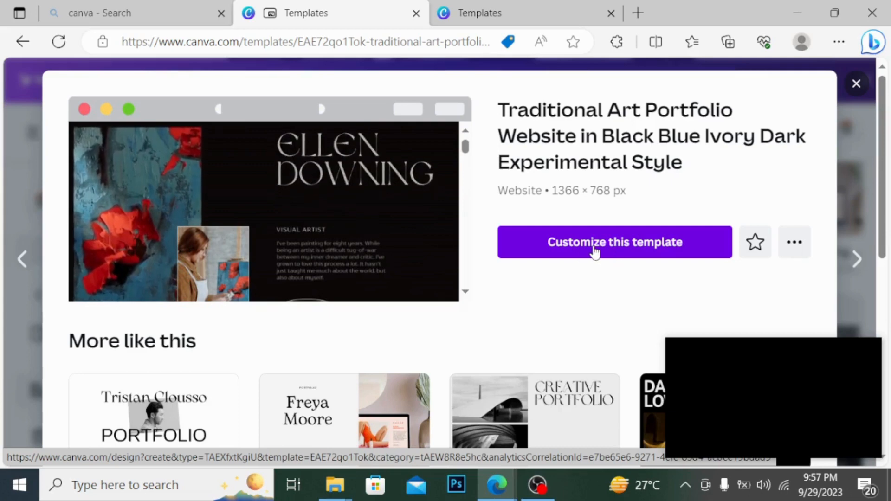
Customize the Traditional Art Portfolio template and close the floating preview video
{"action": "left_click", "coordinate": [595, 251]}
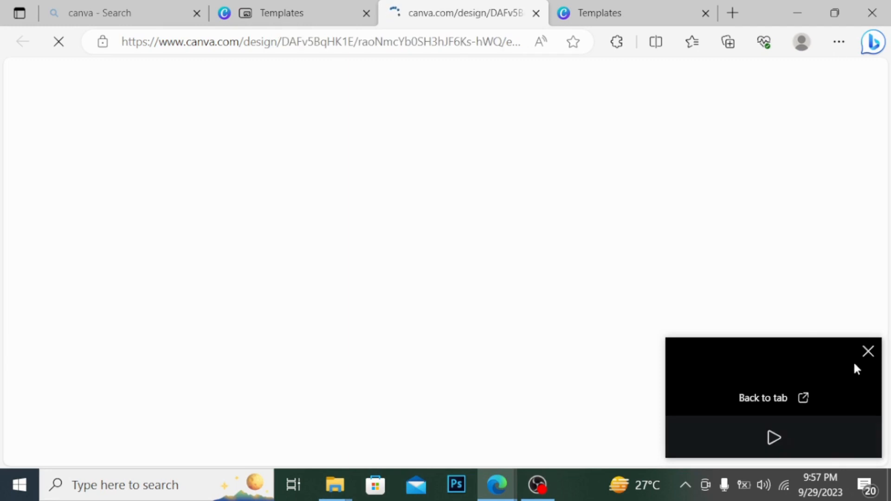
{"action": "left_click", "coordinate": [868, 350]}
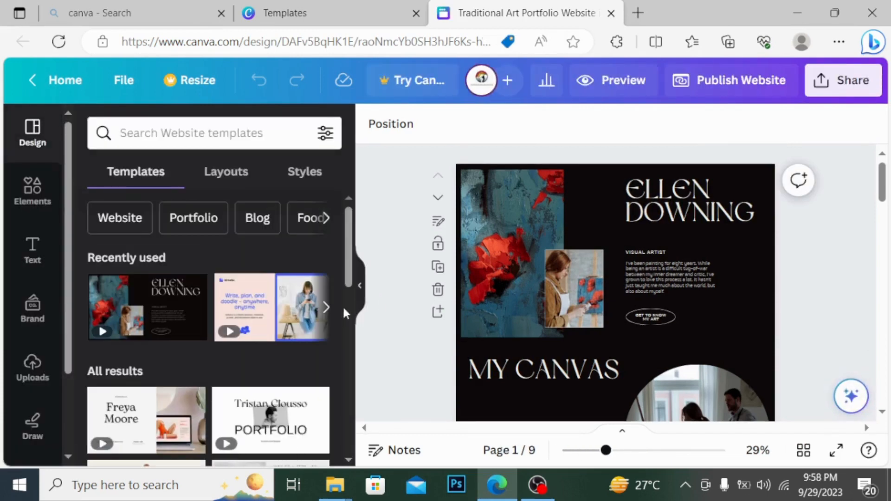
Zoom page 1 to 50% and replace the heading with the portfolio owner's full name
{"action": "left_click", "coordinate": [360, 285]}
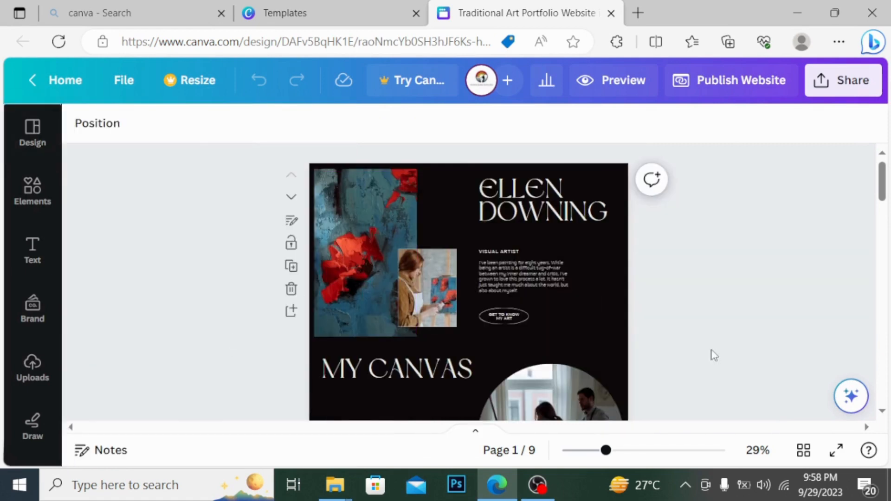
{"action": "key", "text": "ctrl+plus"}
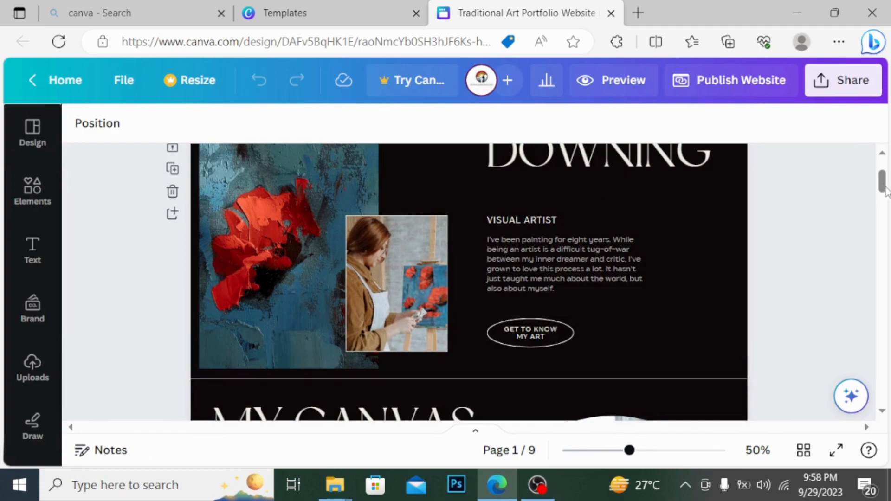
{"action": "mouse_move", "coordinate": [882, 181]}
{"action": "left_mouse_down"}
{"action": "mouse_move", "coordinate": [883, 172]}
{"action": "mouse_move", "coordinate": [887, 381]}
{"action": "mouse_move", "coordinate": [888, 175]}
{"action": "left_mouse_up"}
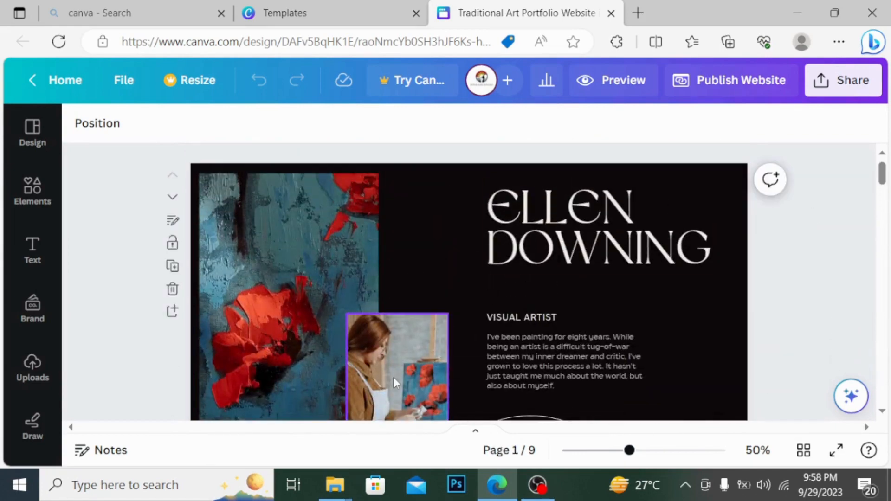
{"action": "left_click", "coordinate": [691, 249]}
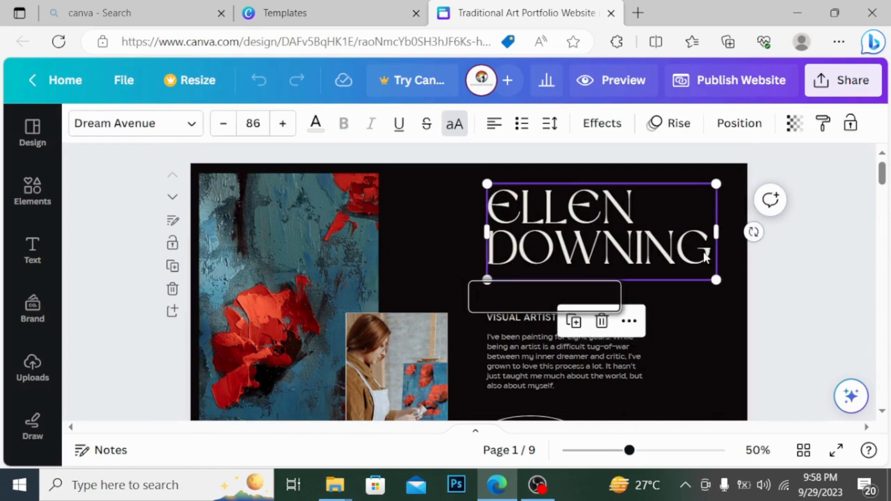
{"action": "left_click", "coordinate": [704, 253]}
{"action": "key", "text": "BackSpace"}
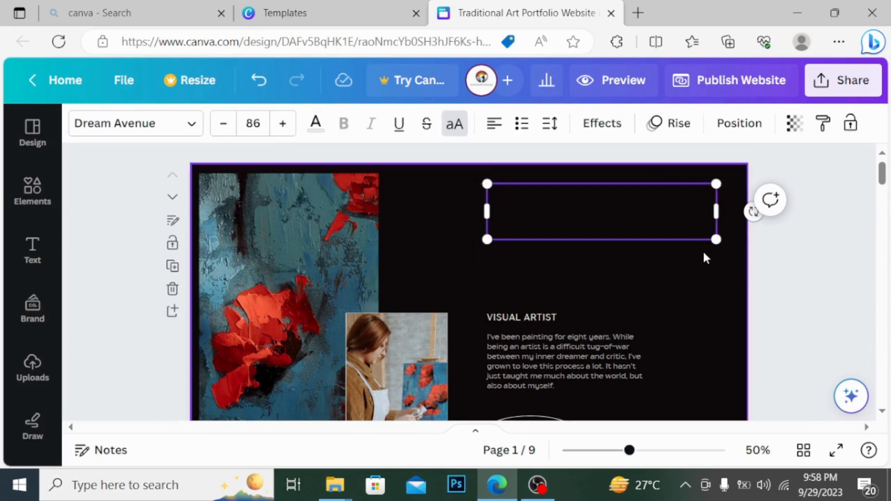
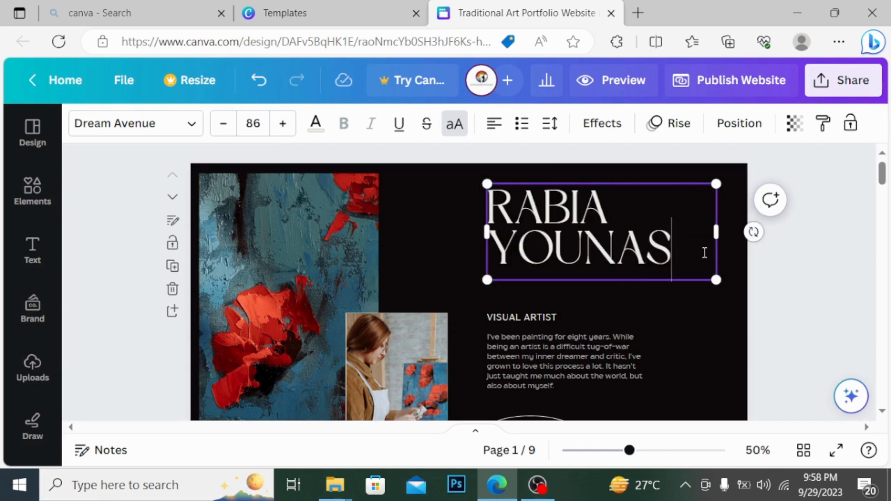
{"action": "left_click", "coordinate": [529, 320]}
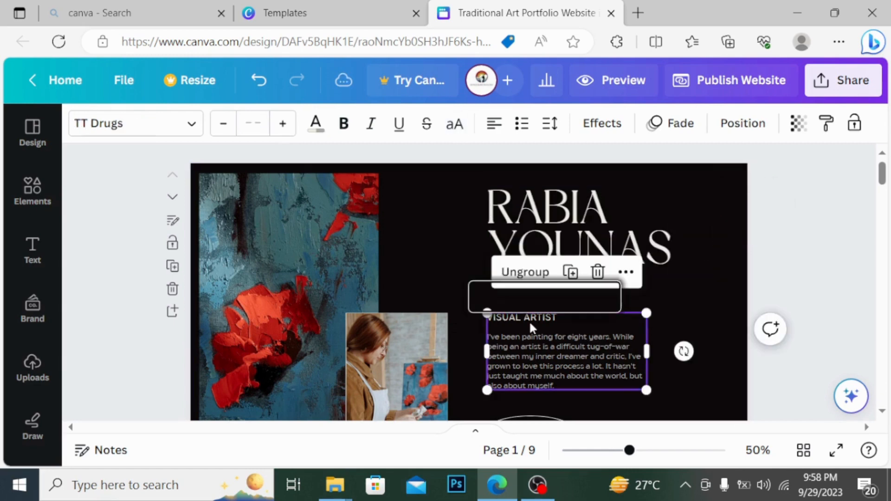
Delete the small photo of the woman painting and its empty frame
{"action": "left_click", "coordinate": [404, 371]}
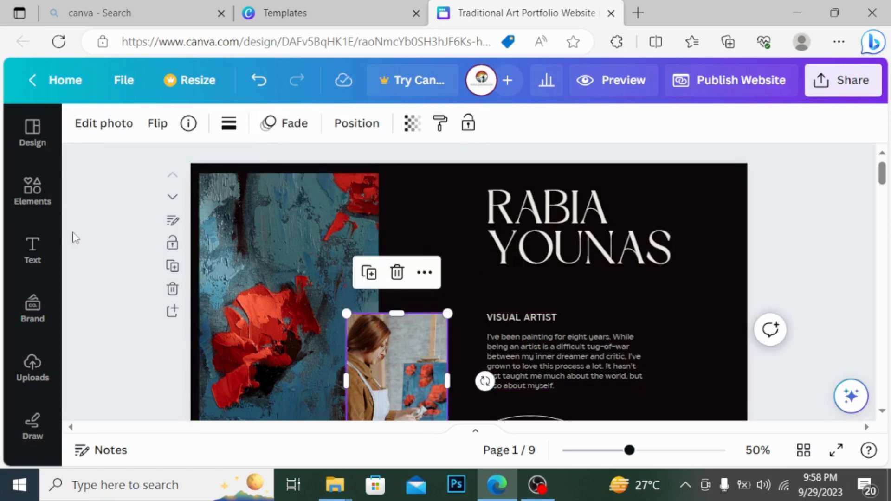
{"action": "key", "text": "Delete"}
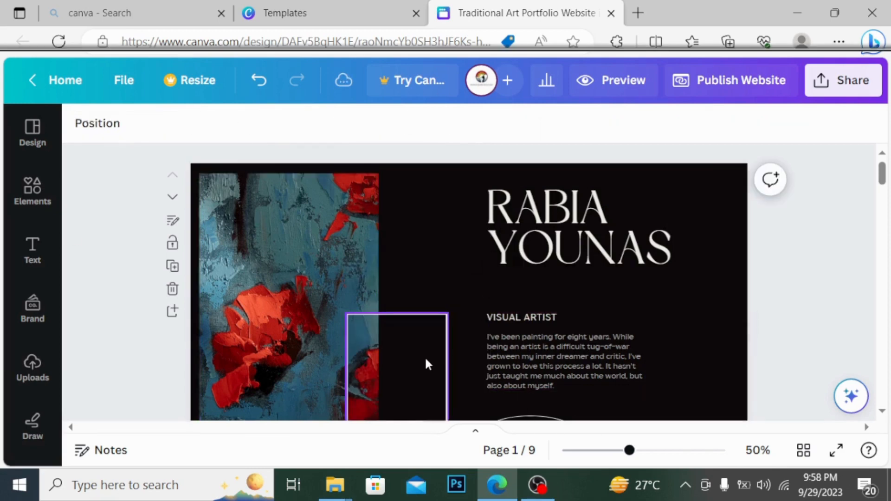
{"action": "key", "text": "Delete"}
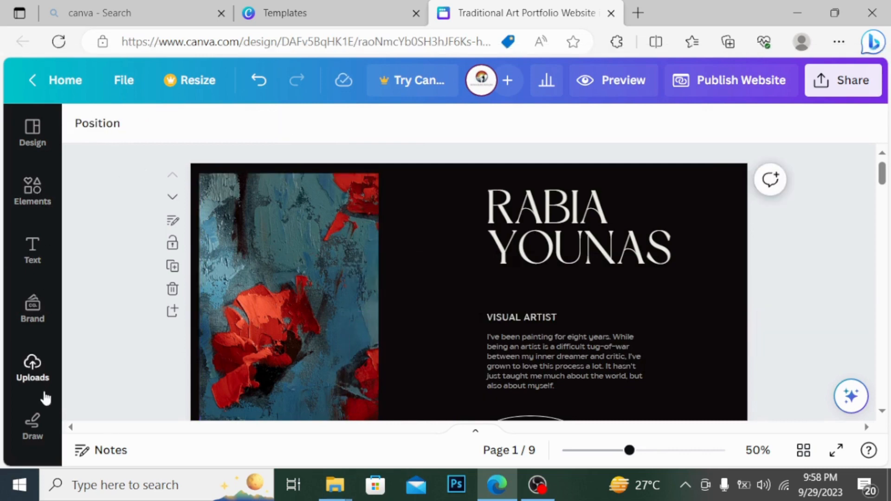
Upload the IMG-20230722-WA0003 photo to Canva's uploads and open a new browser tab
{"action": "left_click", "coordinate": [33, 369]}
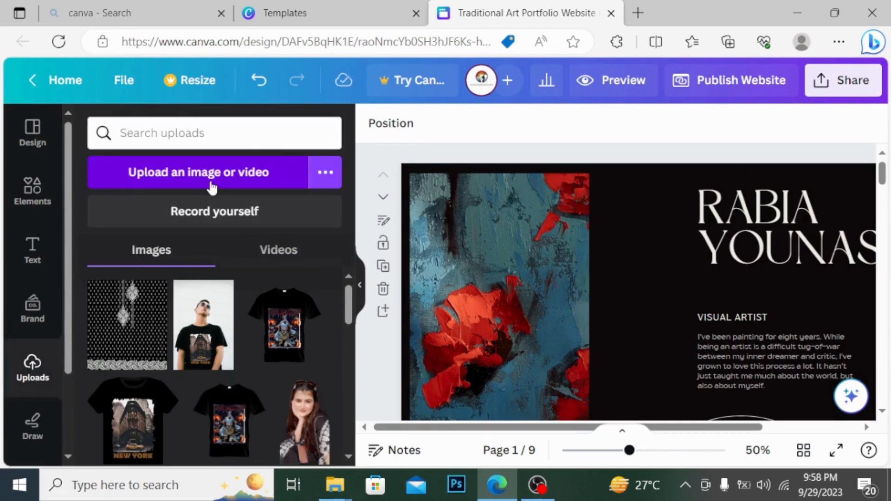
{"action": "left_click_drag", "start_coordinate": [347, 299], "coordinate": [347, 325]}
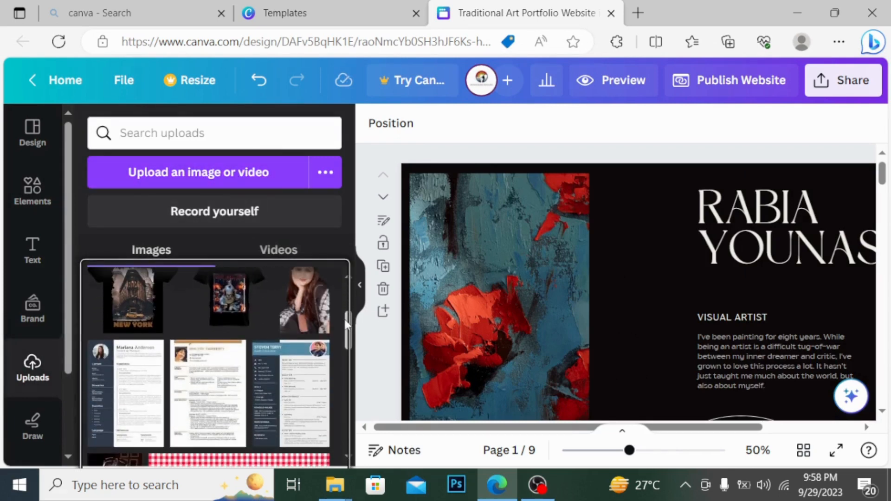
{"action": "left_click", "coordinate": [250, 178]}
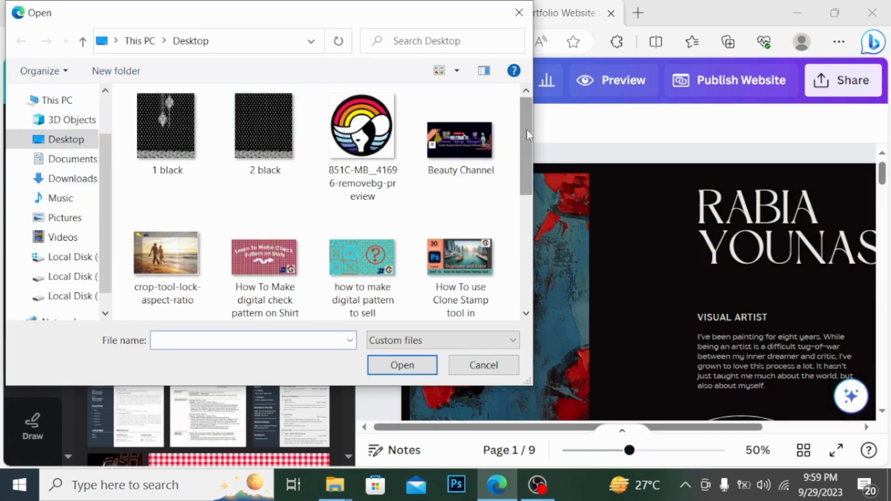
{"action": "left_click_drag", "start_coordinate": [527, 130], "coordinate": [533, 227]}
{"action": "left_click", "coordinate": [345, 110]}
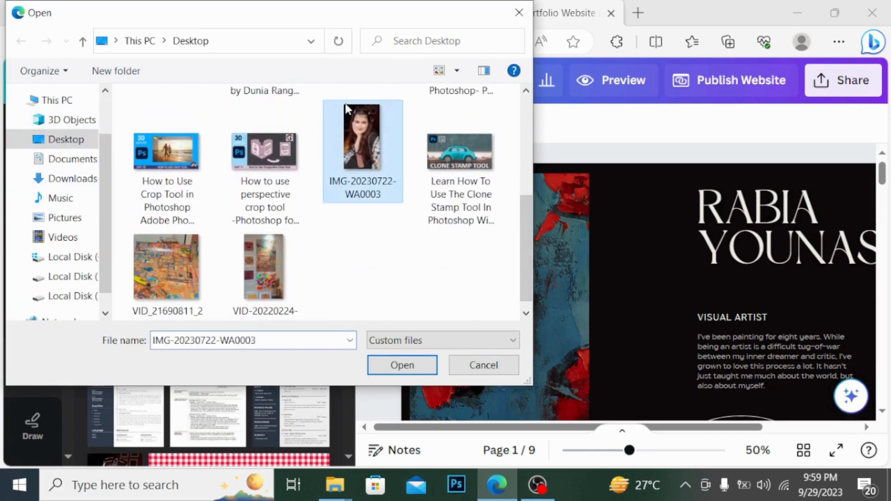
{"action": "left_click", "coordinate": [519, 13]}
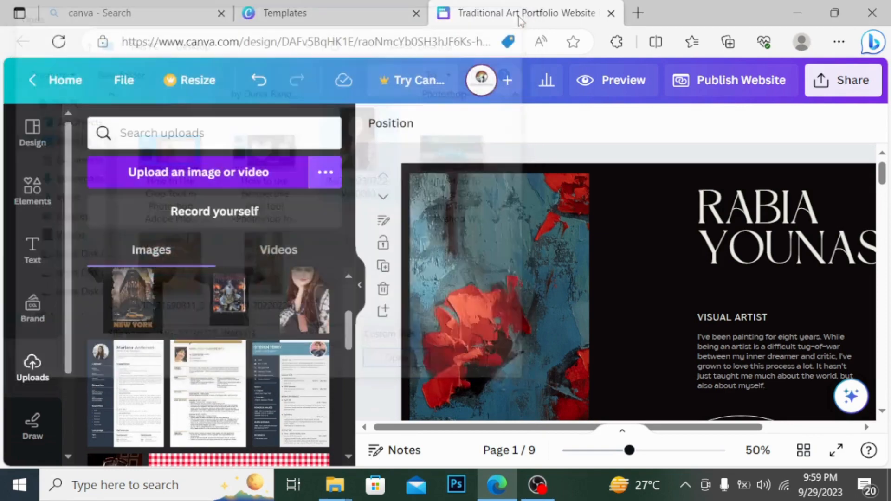
{"action": "left_click", "coordinate": [638, 14]}
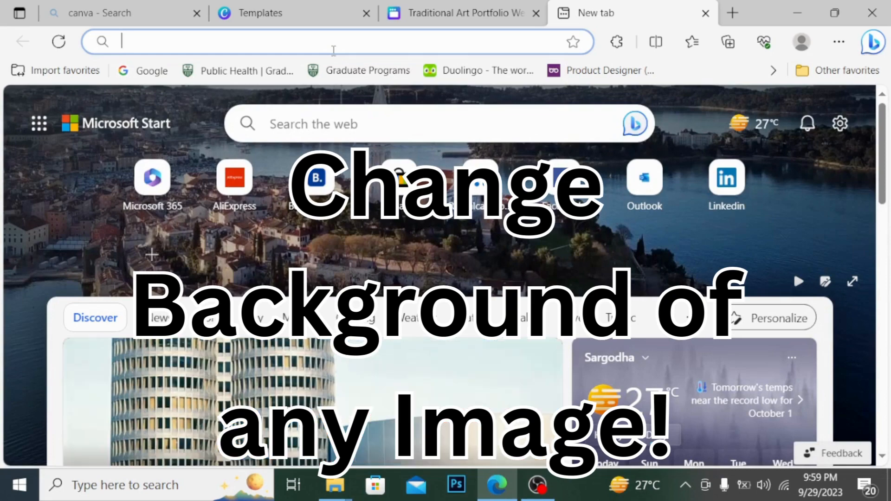
Search the web for 'remove .bg' and open the remove.bg site
{"action": "type", "text": "i"}
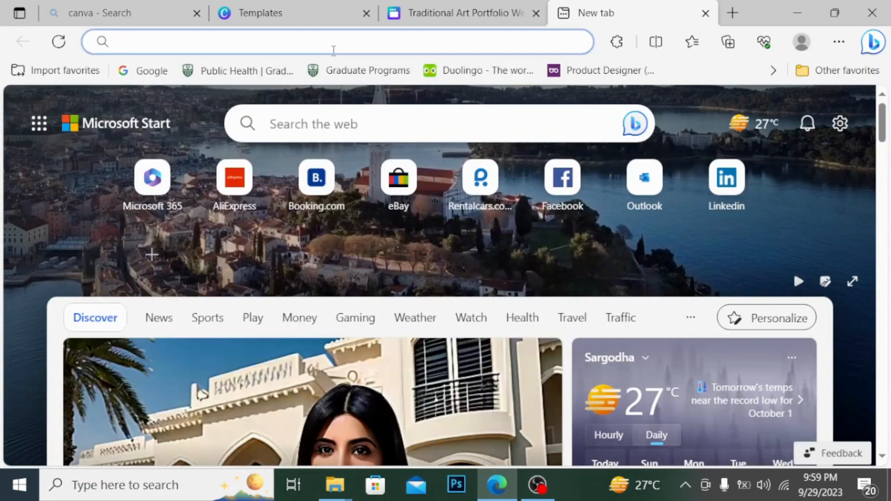
{"action": "type", "text": "remove ."}
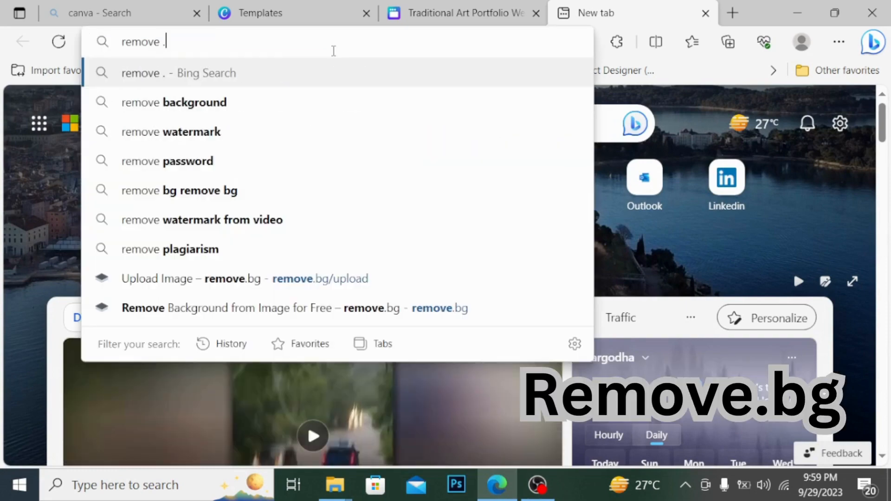
{"action": "type", "text": "bg"}
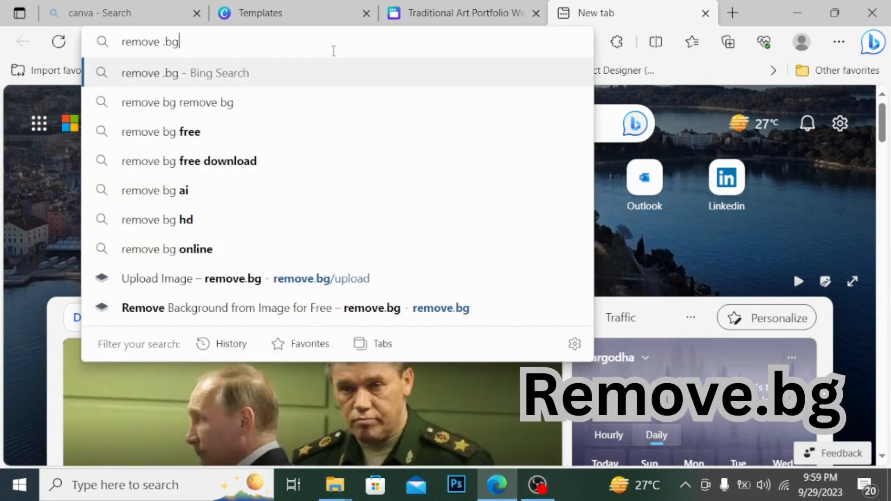
{"action": "key", "text": "Return"}
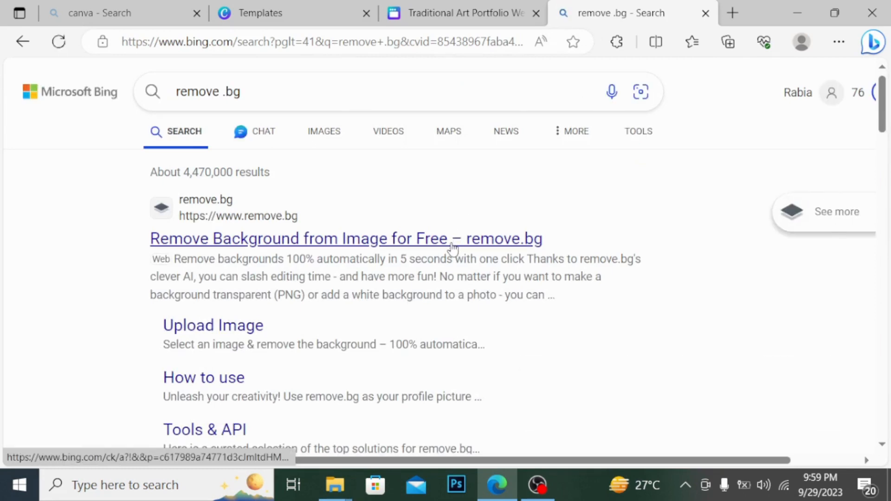
{"action": "left_click", "coordinate": [408, 263]}
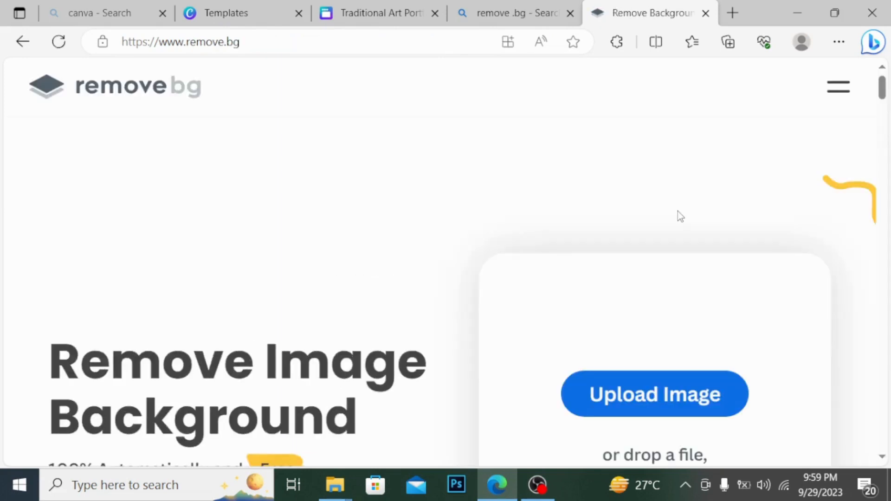
Upload IMG-20230722-WA0003 to remove.bg and download the background-free PNG
{"action": "left_click", "coordinate": [654, 410]}
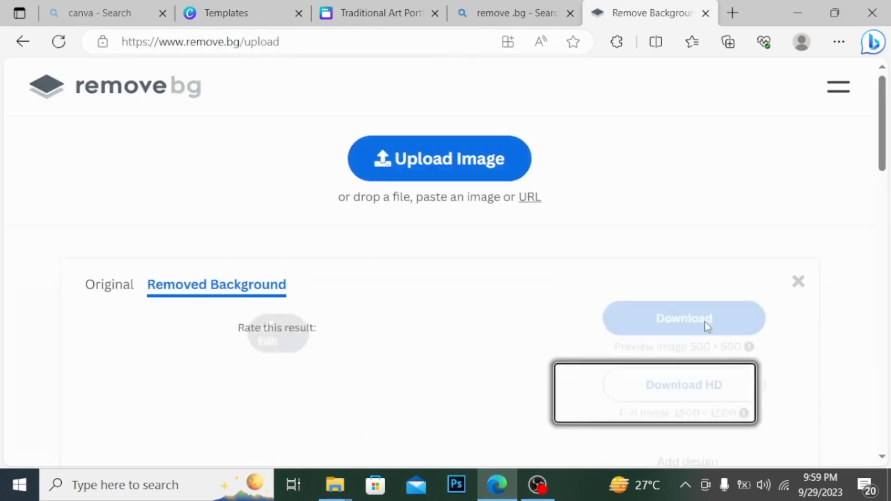
{"action": "left_click", "coordinate": [458, 158]}
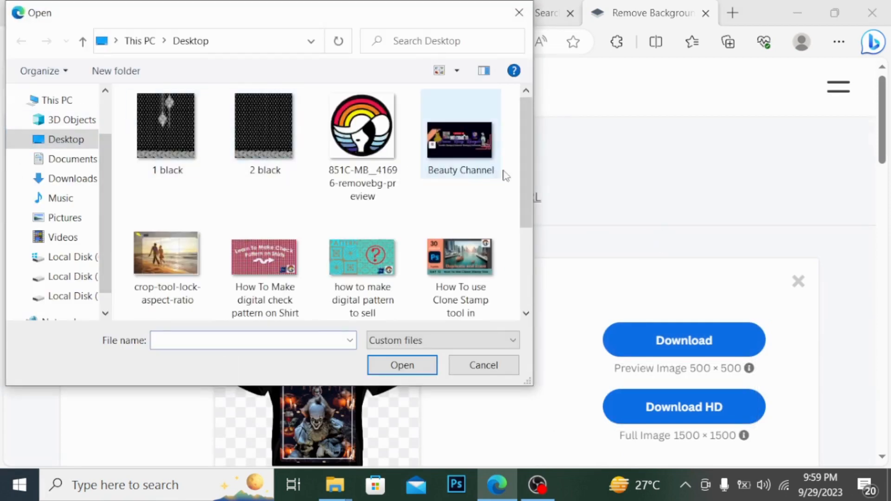
{"action": "left_click_drag", "start_coordinate": [527, 191], "coordinate": [530, 314]}
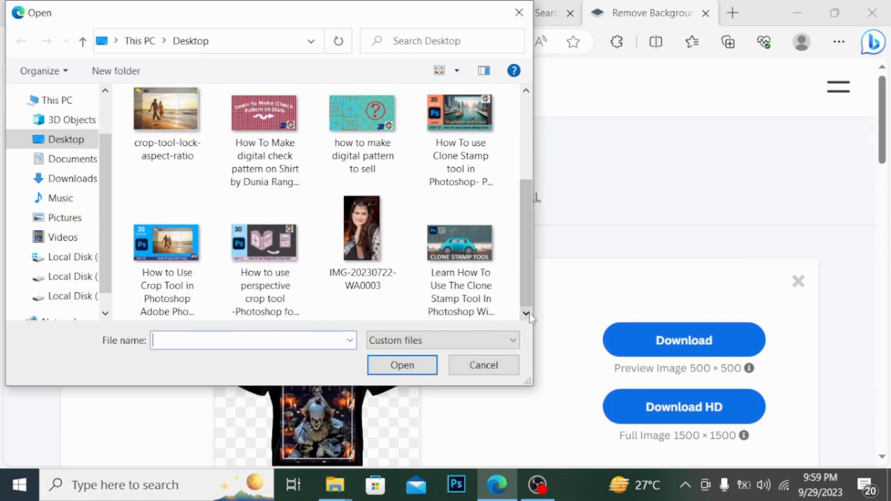
{"action": "left_click", "coordinate": [369, 246]}
{"action": "left_click", "coordinate": [402, 366]}
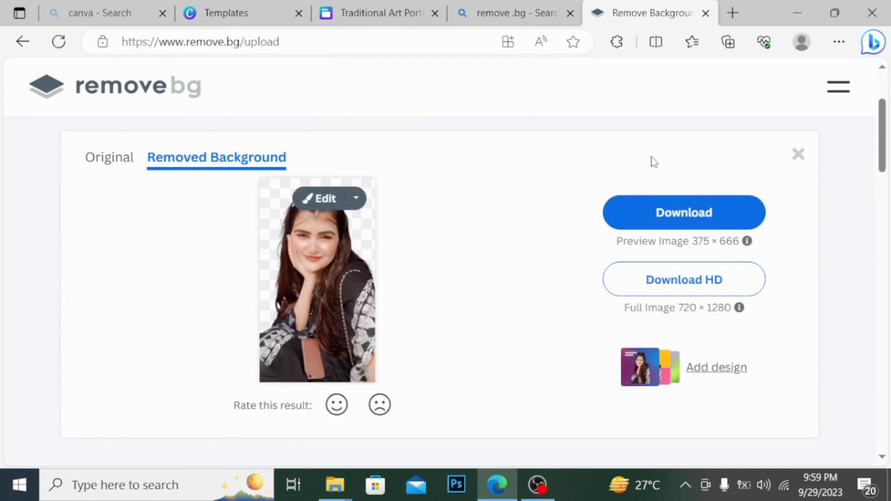
{"action": "left_click", "coordinate": [684, 212]}
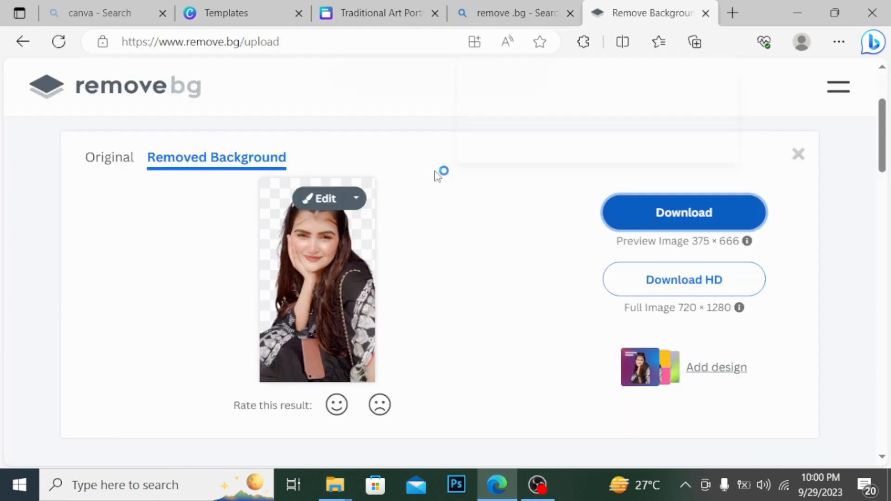
Drag the cut-out portrait from Uploads onto the title-page painting and enlarge it to full height
{"action": "left_click", "coordinate": [380, 5]}
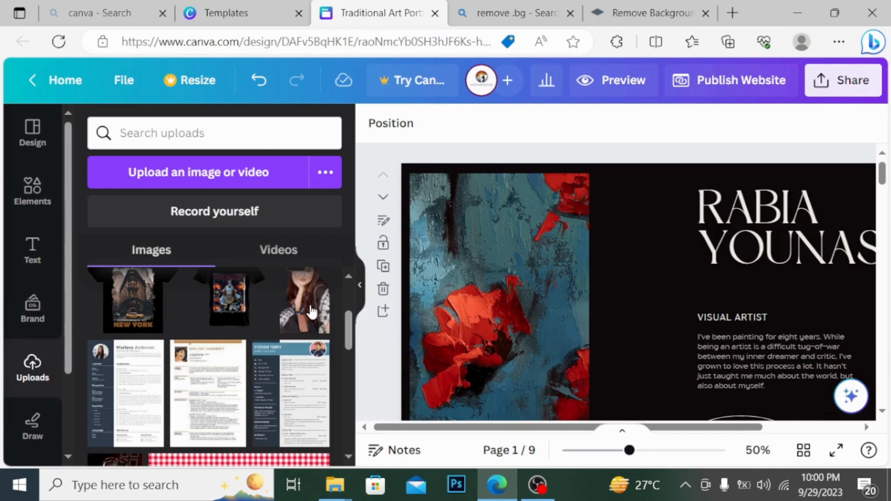
{"action": "mouse_move", "coordinate": [312, 311]}
{"action": "left_mouse_down"}
{"action": "mouse_move", "coordinate": [678, 301]}
{"action": "mouse_move", "coordinate": [528, 302]}
{"action": "left_mouse_up"}
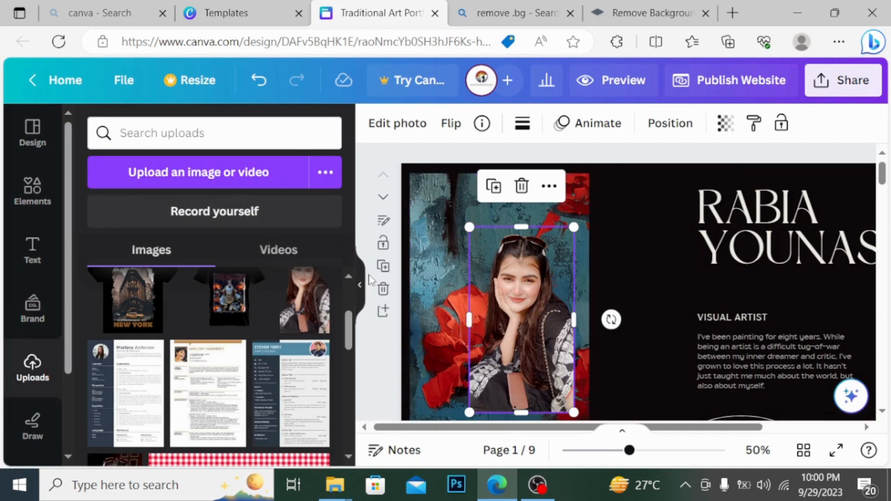
{"action": "left_click_drag", "start_coordinate": [469, 230], "coordinate": [432, 189]}
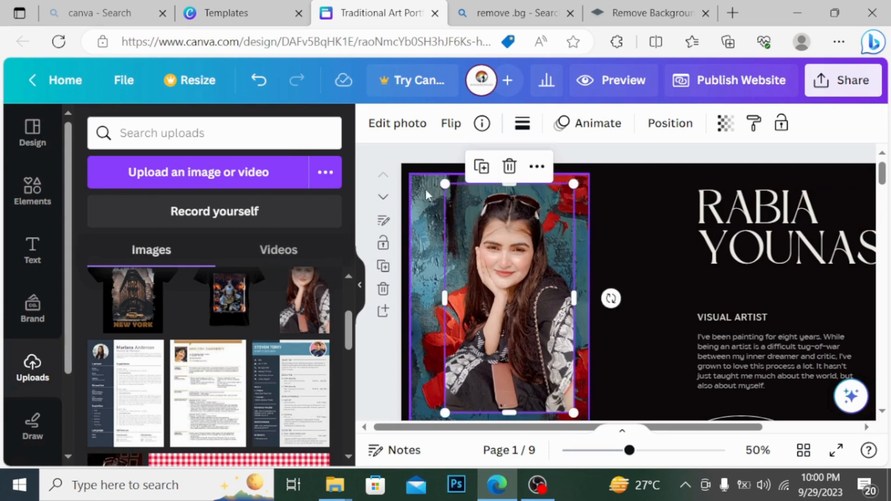
{"action": "left_click", "coordinate": [360, 284]}
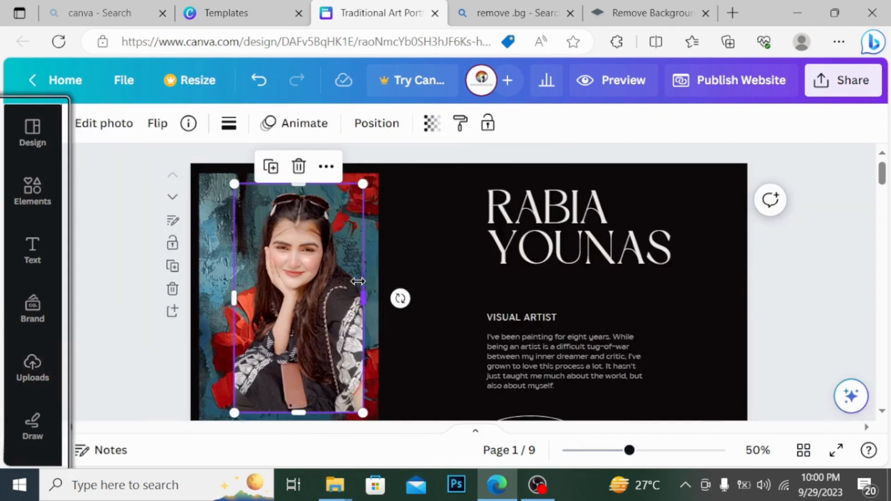
Add a Shadows effect to the portrait with colour #F4F0F0
{"action": "left_click", "coordinate": [113, 129]}
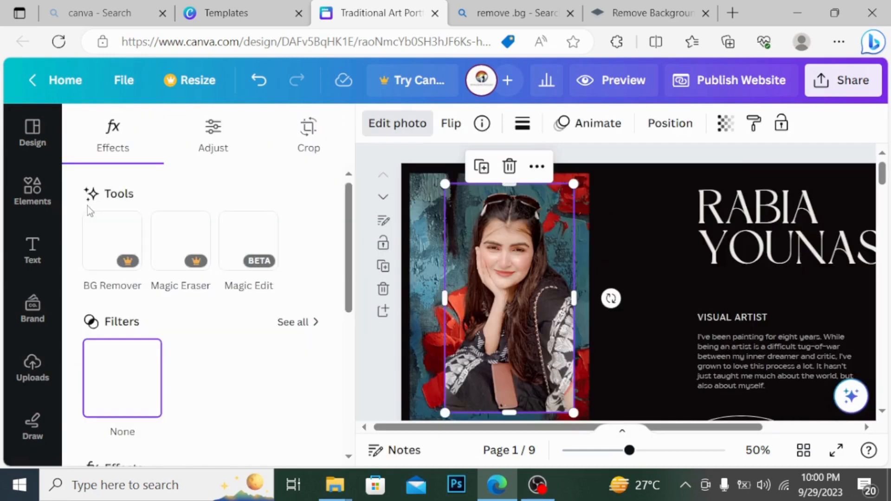
{"action": "scroll", "coordinate": [209, 325], "scroll_direction": "down", "scroll_amount": 5}
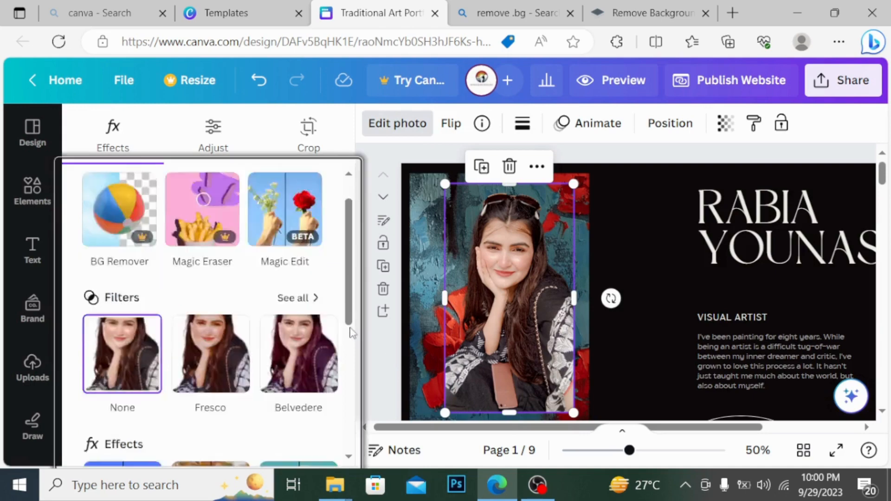
{"action": "left_click", "coordinate": [140, 288]}
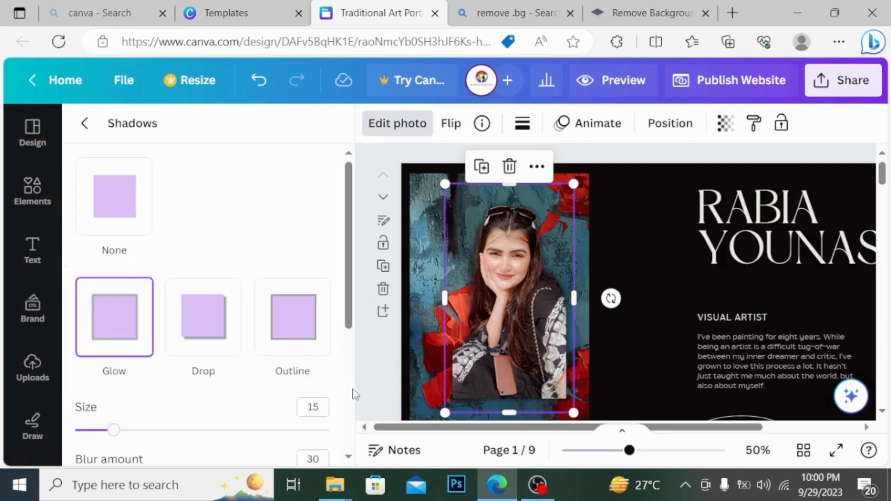
{"action": "scroll", "coordinate": [352, 405], "scroll_direction": "down", "scroll_amount": 5}
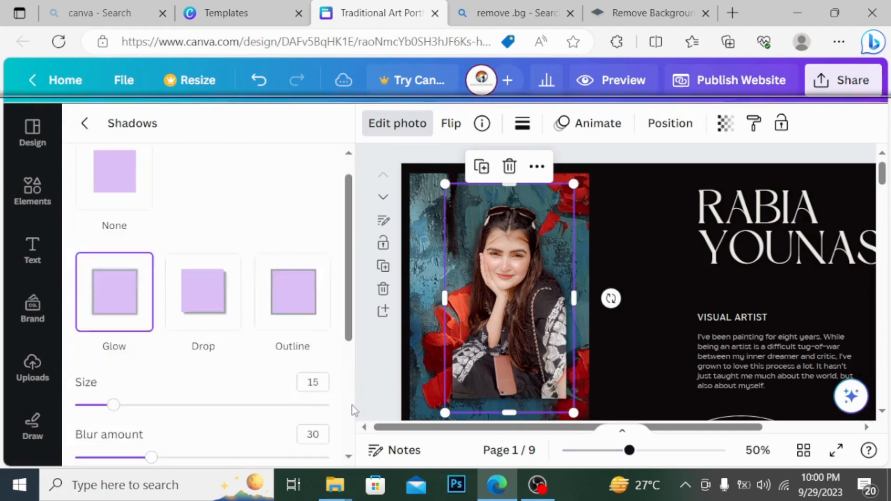
{"action": "left_click", "coordinate": [319, 392]}
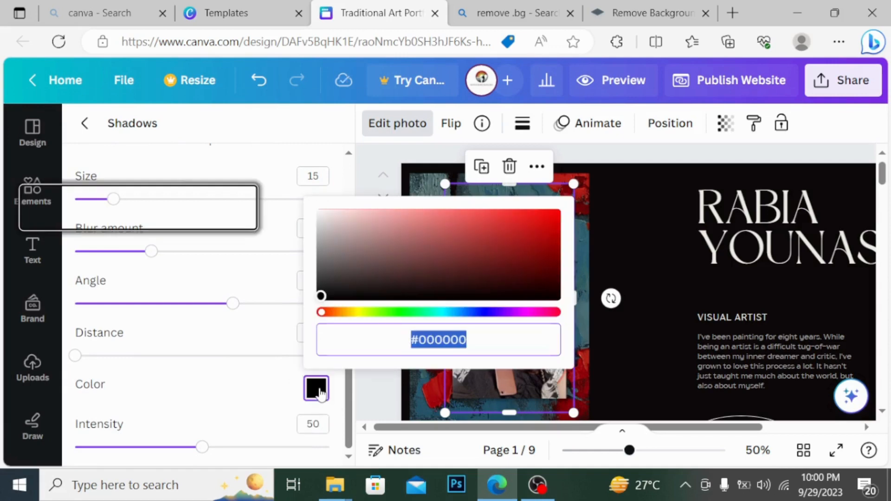
{"action": "left_click", "coordinate": [321, 217]}
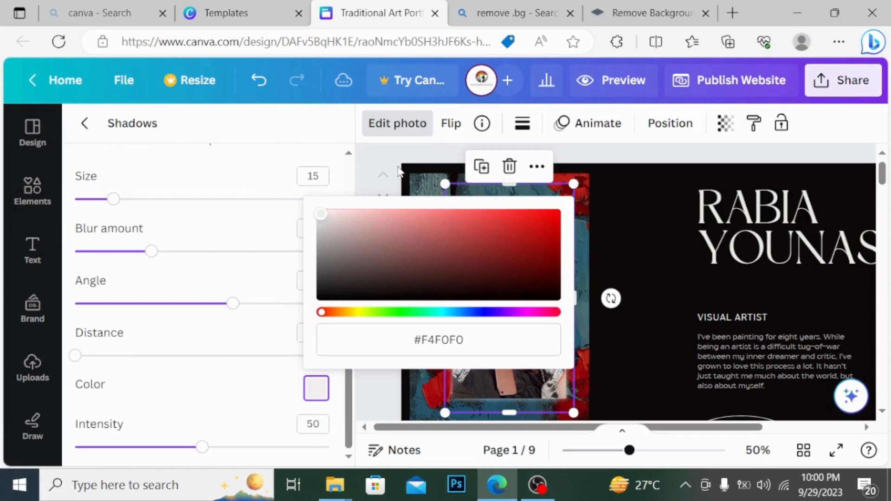
{"action": "left_click", "coordinate": [367, 183]}
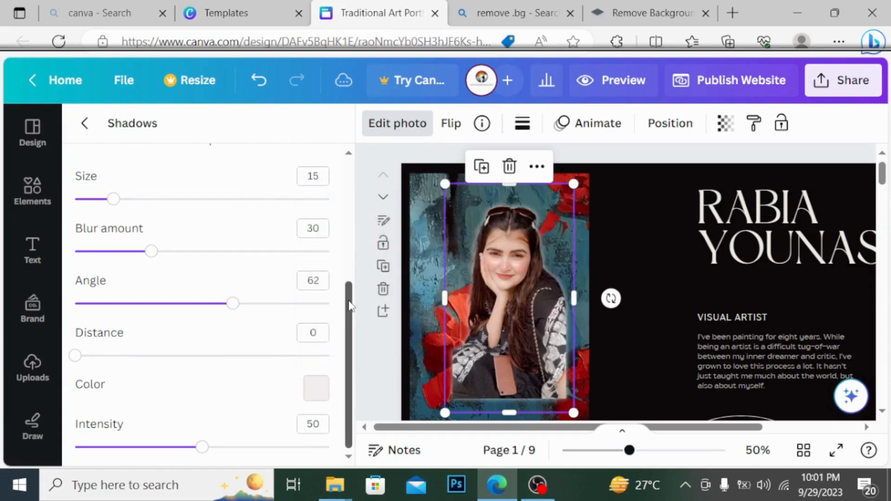
Switch the shadow to Outline with size 25 and intensity 72
{"action": "left_click_drag", "start_coordinate": [350, 307], "coordinate": [354, 249]}
{"action": "left_click", "coordinate": [284, 206]}
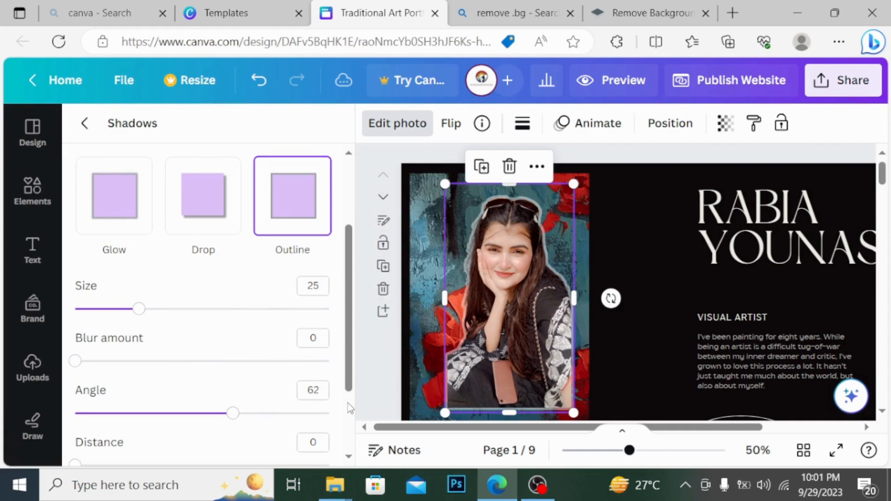
{"action": "scroll", "coordinate": [347, 403], "scroll_direction": "down", "scroll_amount": 3}
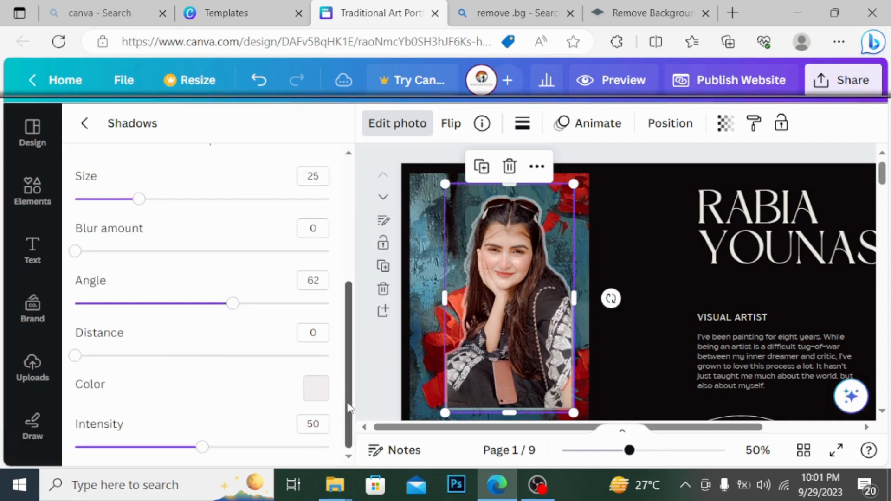
{"action": "left_click", "coordinate": [224, 447]}
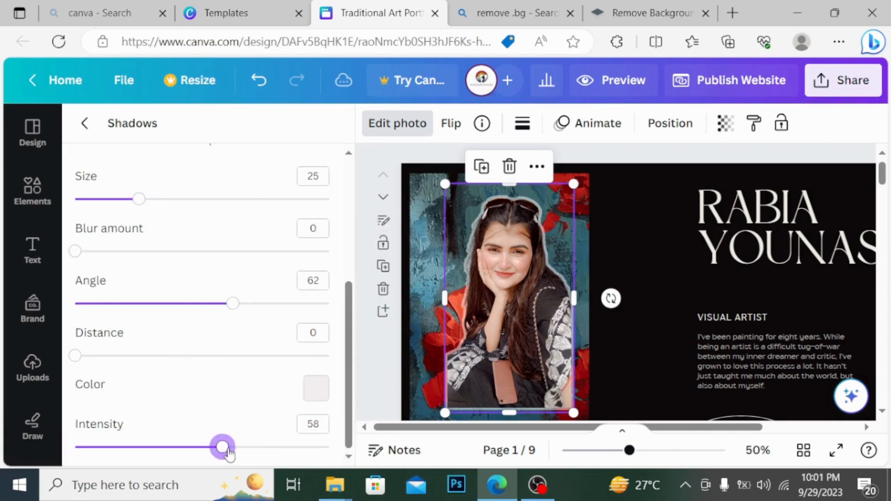
{"action": "left_click", "coordinate": [251, 448]}
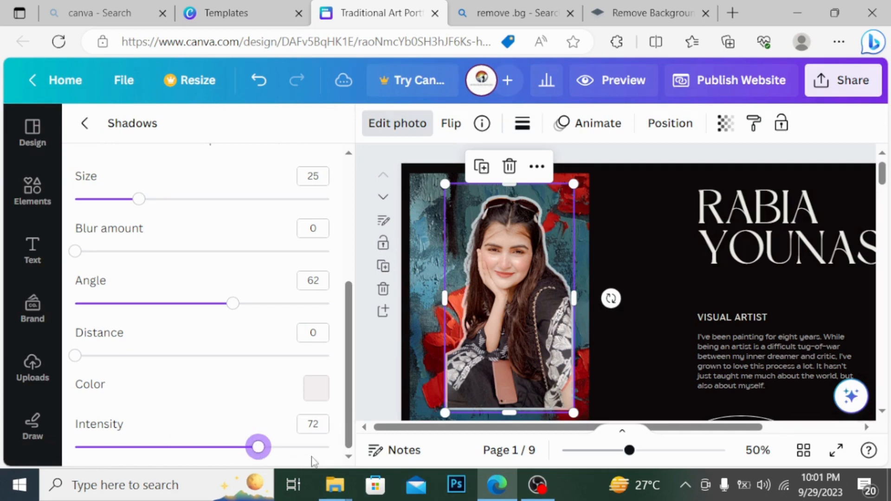
{"action": "left_click", "coordinate": [375, 369]}
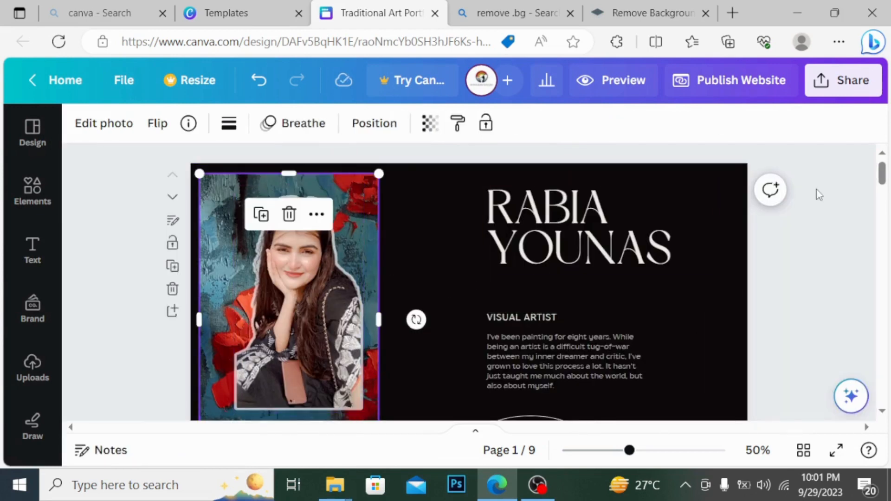
Select the cut-out portrait and shrink it from its corner handle
{"action": "left_click", "coordinate": [285, 343]}
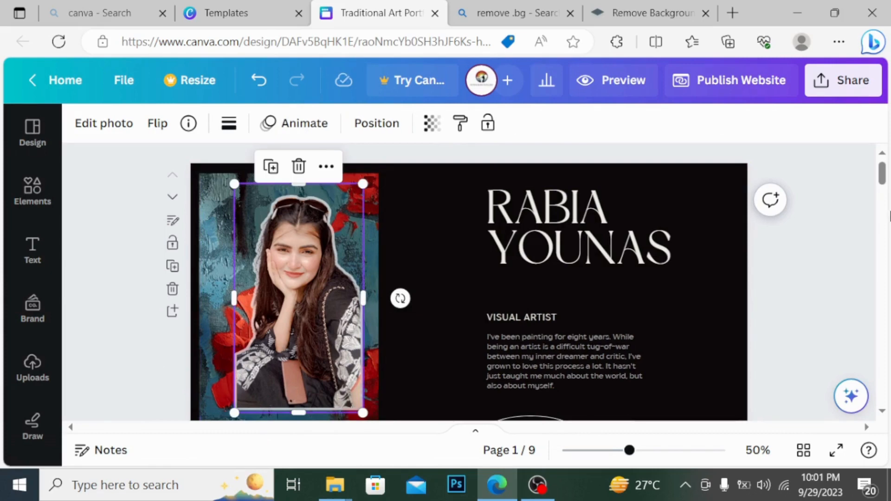
{"action": "left_click_drag", "start_coordinate": [882, 173], "coordinate": [881, 175]}
{"action": "scroll", "coordinate": [882, 175], "scroll_direction": "up", "scroll_amount": 3}
{"action": "scroll", "coordinate": [881, 175], "scroll_direction": "down", "scroll_amount": 3}
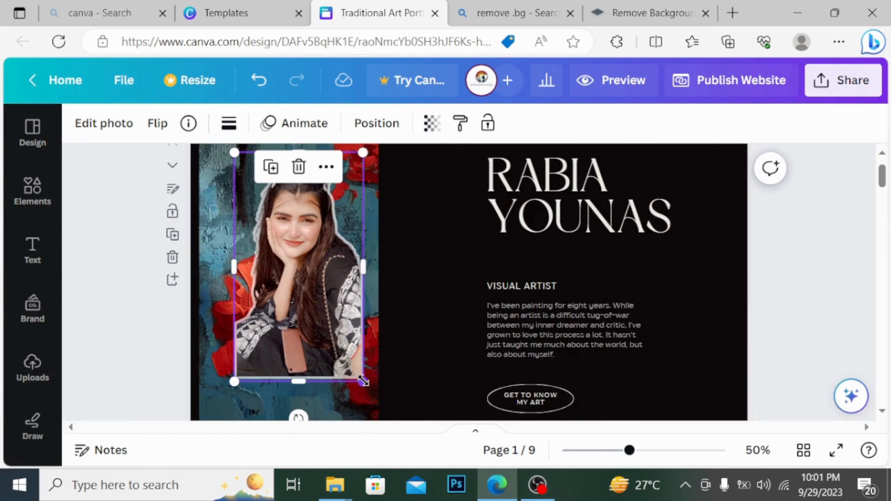
{"action": "left_click_drag", "start_coordinate": [364, 380], "coordinate": [400, 413]}
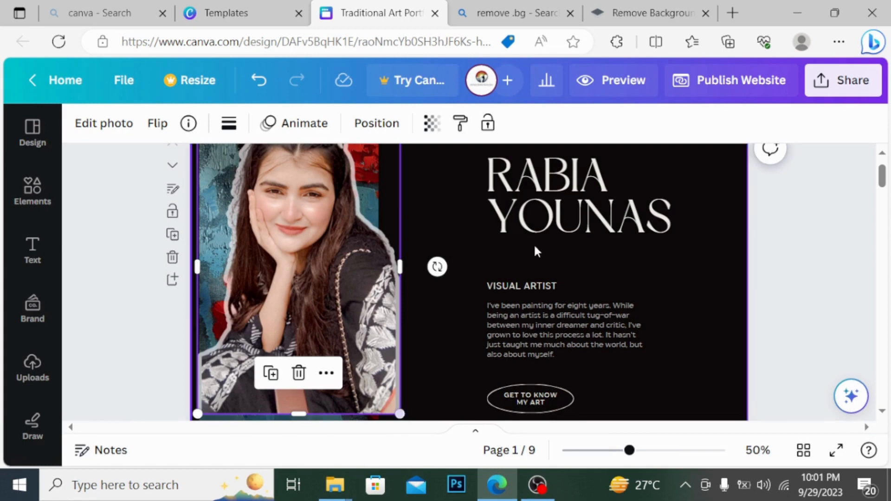
{"action": "left_click_drag", "start_coordinate": [884, 179], "coordinate": [884, 171]}
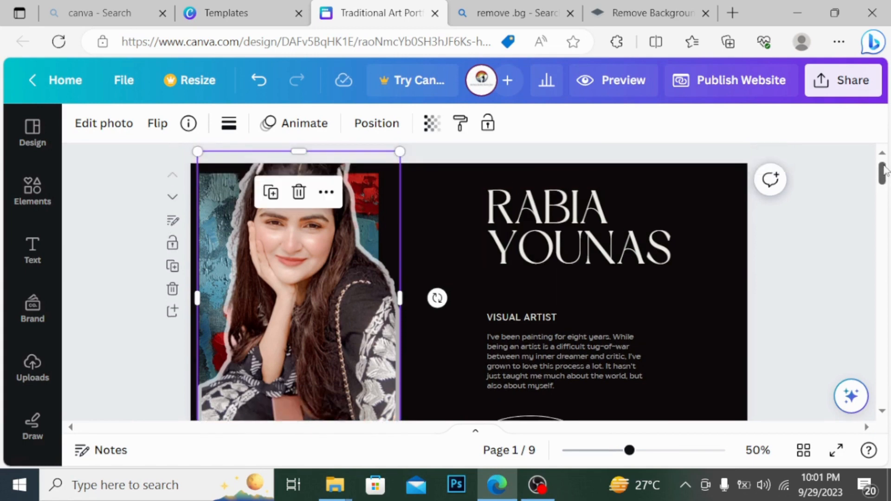
{"action": "left_click_drag", "start_coordinate": [399, 150], "coordinate": [370, 194]}
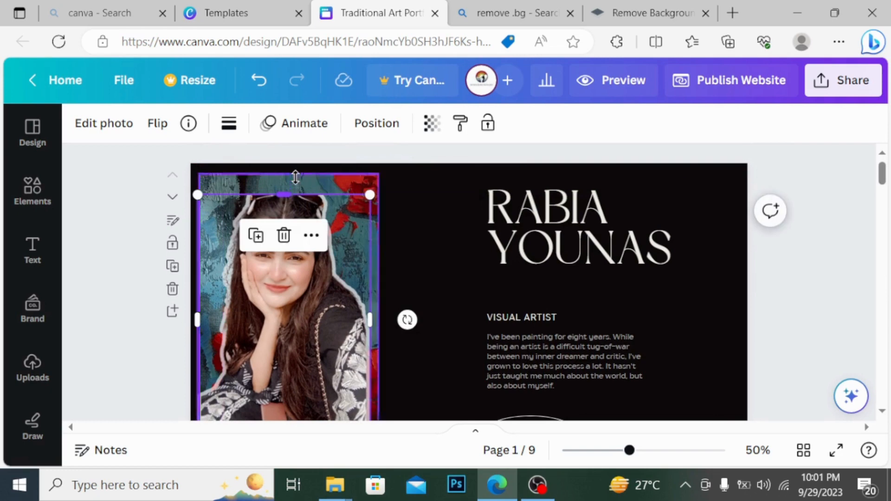
Extend the portrait upward and move it down, level with the painting's bottom edge
{"action": "left_click_drag", "start_coordinate": [292, 190], "coordinate": [296, 173]}
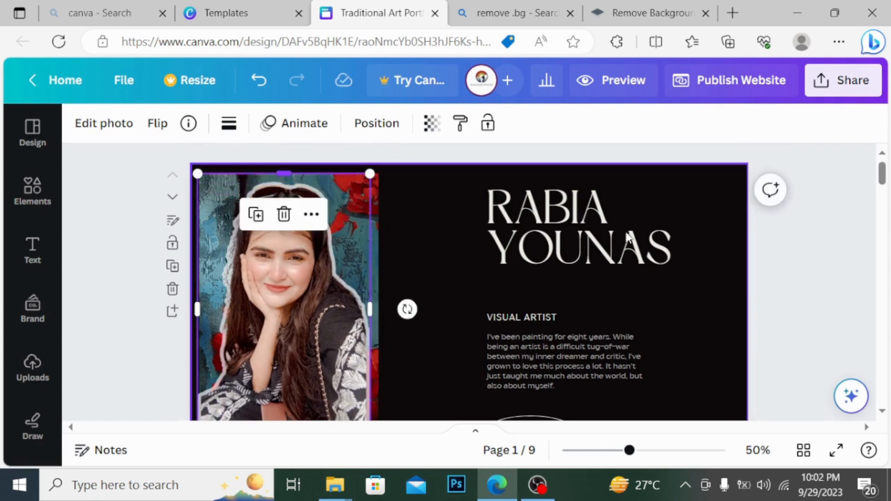
{"action": "left_click_drag", "start_coordinate": [884, 181], "coordinate": [884, 191]}
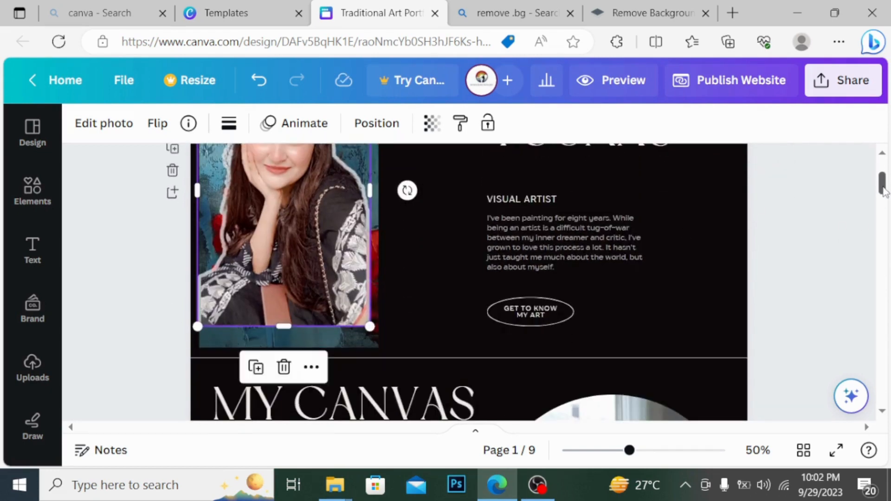
{"action": "left_click_drag", "start_coordinate": [292, 196], "coordinate": [296, 217]}
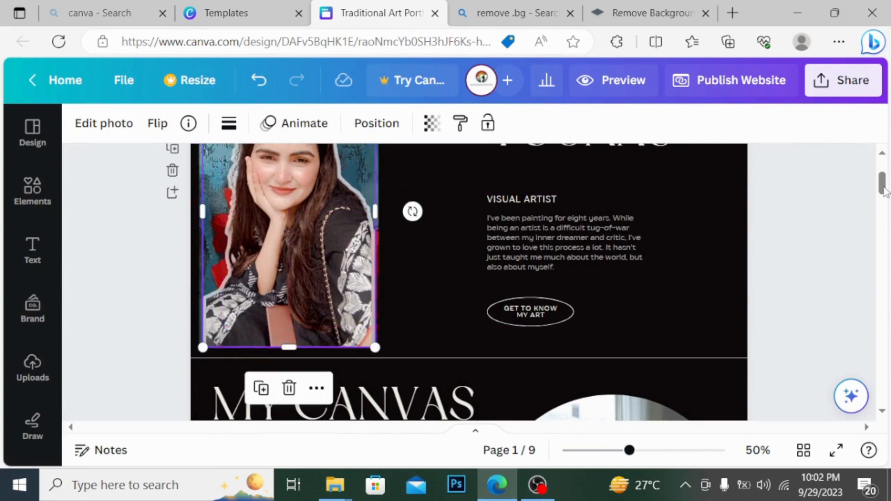
{"action": "left_click_drag", "start_coordinate": [883, 190], "coordinate": [887, 181]}
{"action": "left_click", "coordinate": [797, 238]}
{"action": "left_click", "coordinate": [322, 300]}
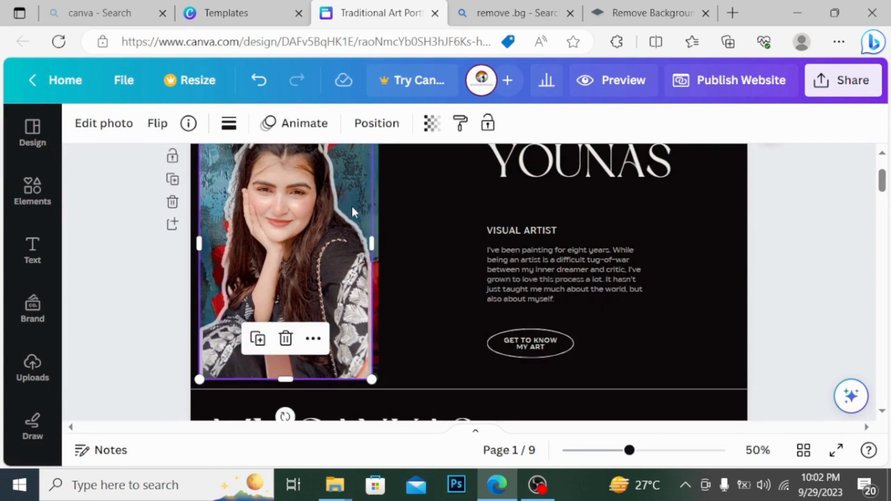
{"action": "left_click", "coordinate": [451, 180]}
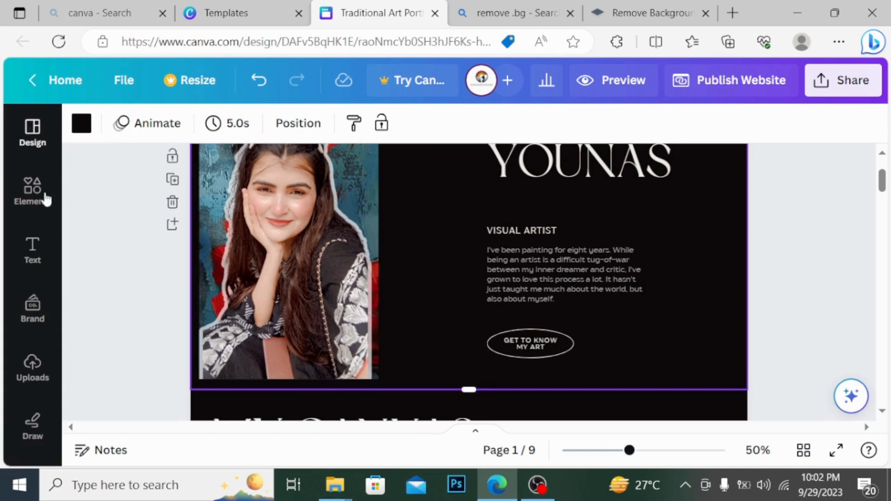
From Design Styles, apply the Poppins Bold style to all pages
{"action": "left_click", "coordinate": [33, 128]}
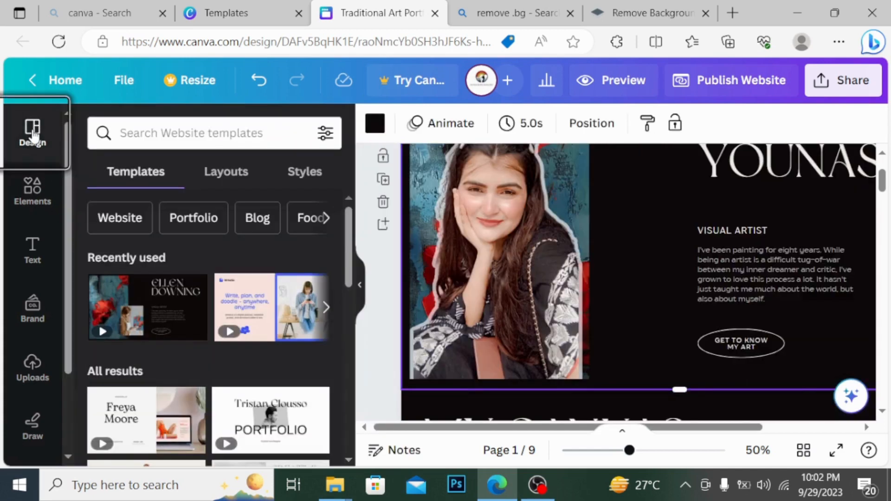
{"action": "left_click", "coordinate": [314, 183]}
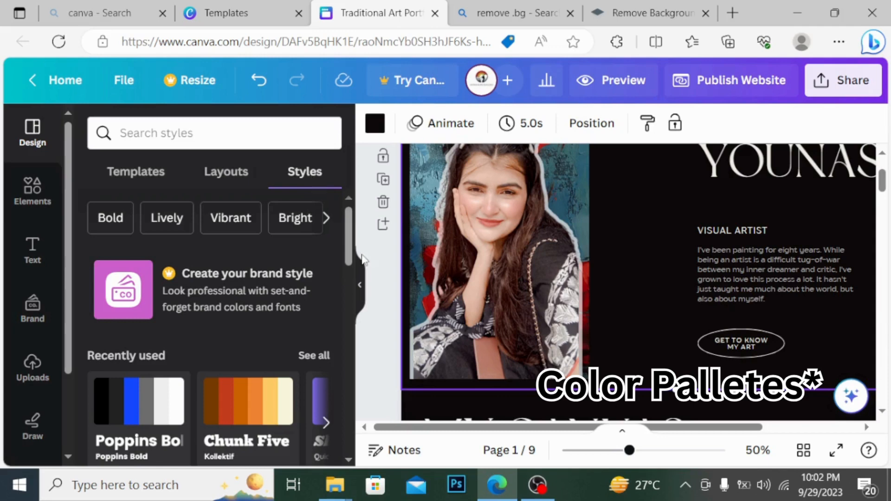
{"action": "left_click_drag", "start_coordinate": [347, 250], "coordinate": [351, 302]}
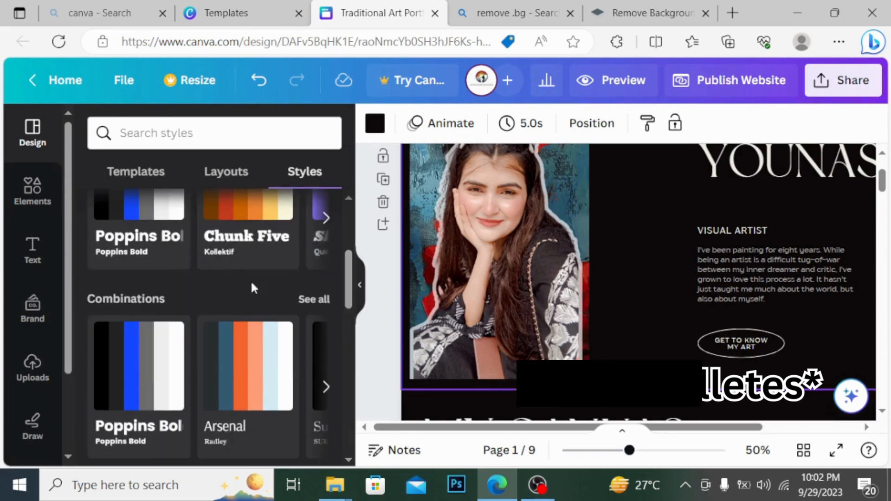
{"action": "left_click", "coordinate": [145, 213]}
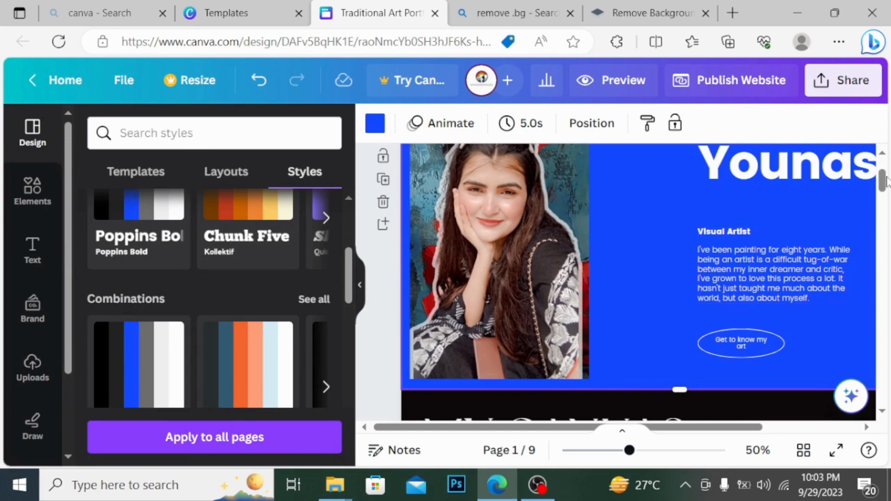
{"action": "left_click_drag", "start_coordinate": [885, 181], "coordinate": [886, 209]}
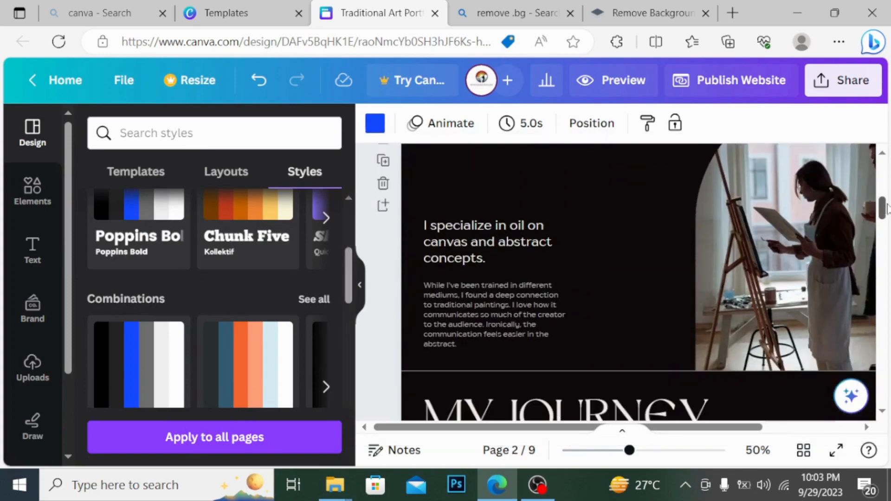
{"action": "left_click", "coordinate": [222, 445]}
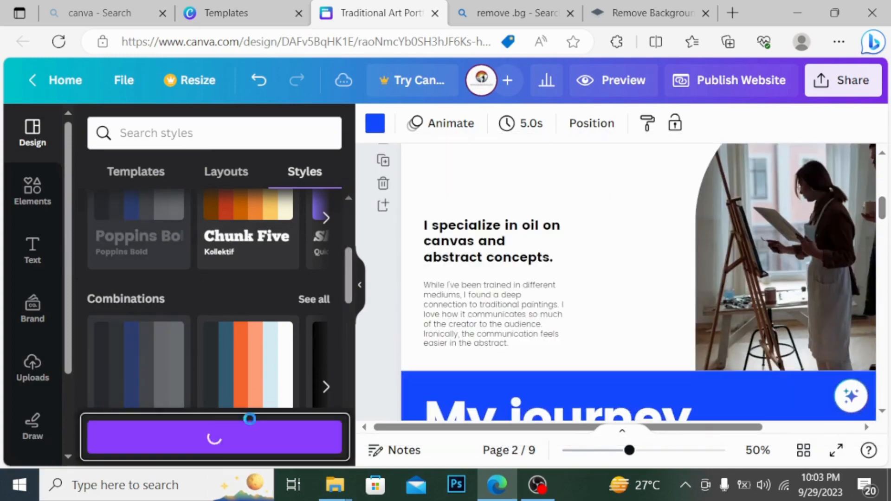
Try the Shrikhand and then Caveat styles, applying each to all pages
{"action": "left_click_drag", "start_coordinate": [885, 215], "coordinate": [887, 166]}
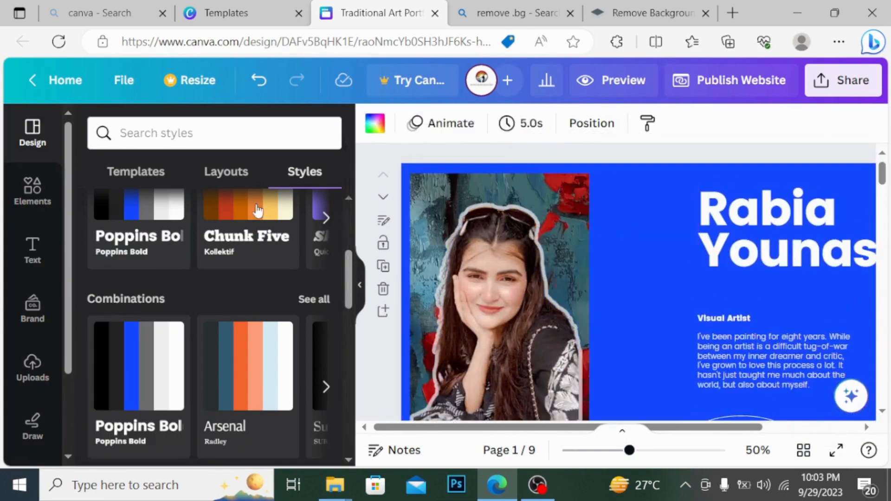
{"action": "left_click_drag", "start_coordinate": [348, 267], "coordinate": [349, 246]}
{"action": "left_click", "coordinate": [326, 317]}
{"action": "left_click", "coordinate": [327, 317]}
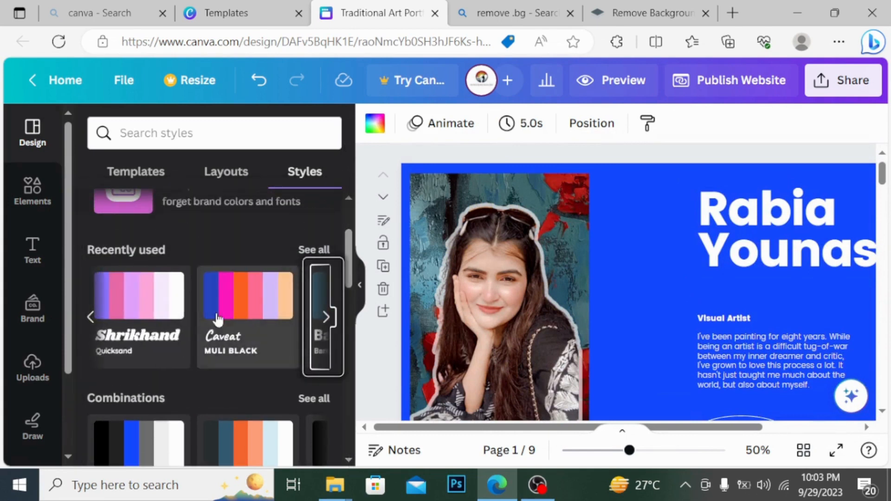
{"action": "left_click", "coordinate": [138, 308]}
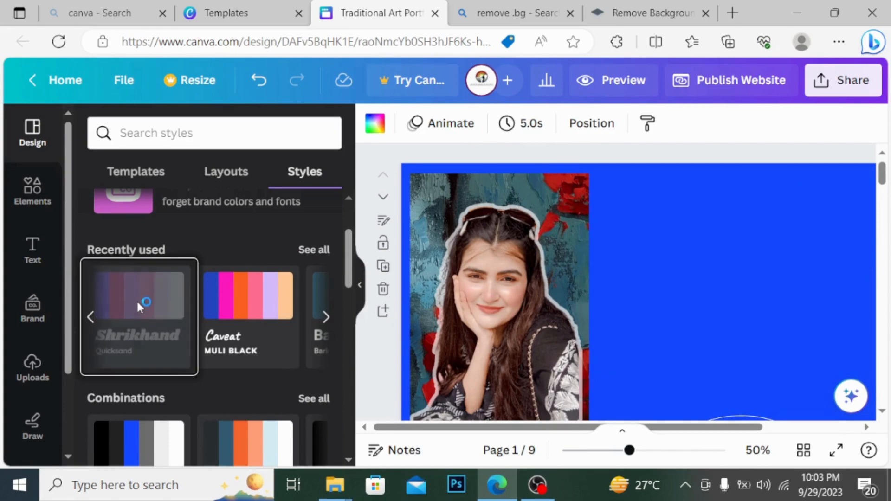
{"action": "left_click", "coordinate": [235, 438]}
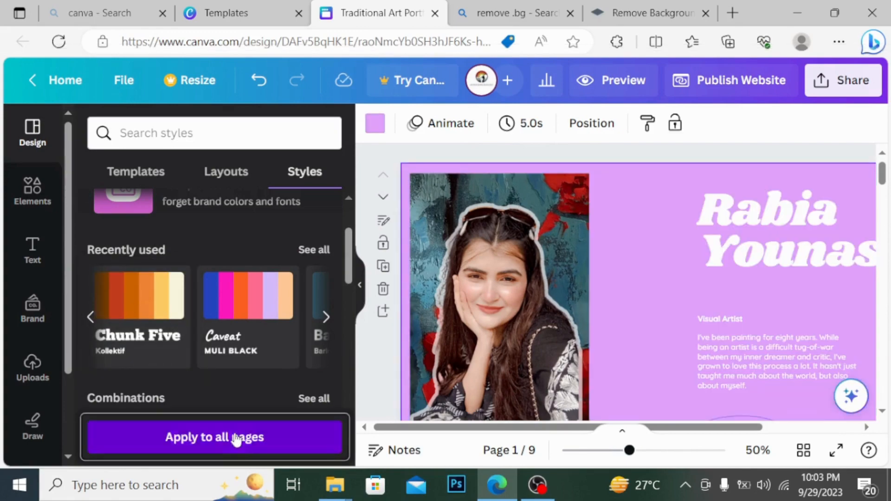
{"action": "left_click_drag", "start_coordinate": [883, 173], "coordinate": [886, 221]}
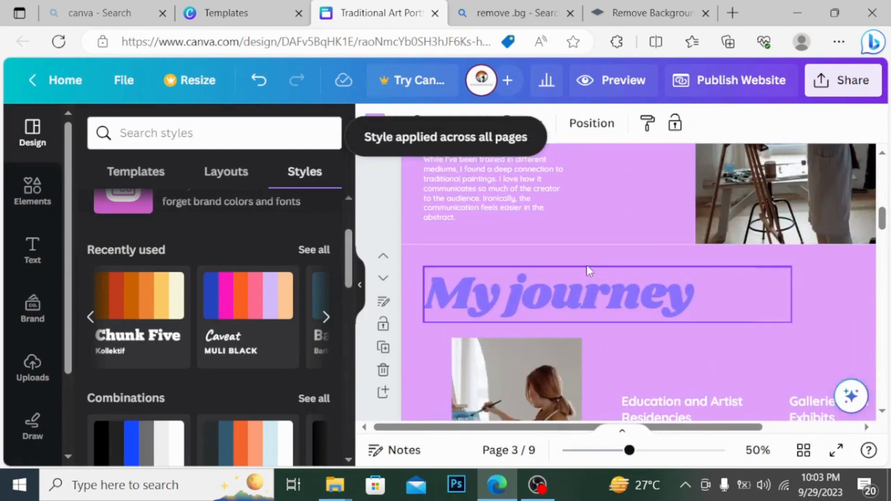
{"action": "left_click", "coordinate": [263, 277]}
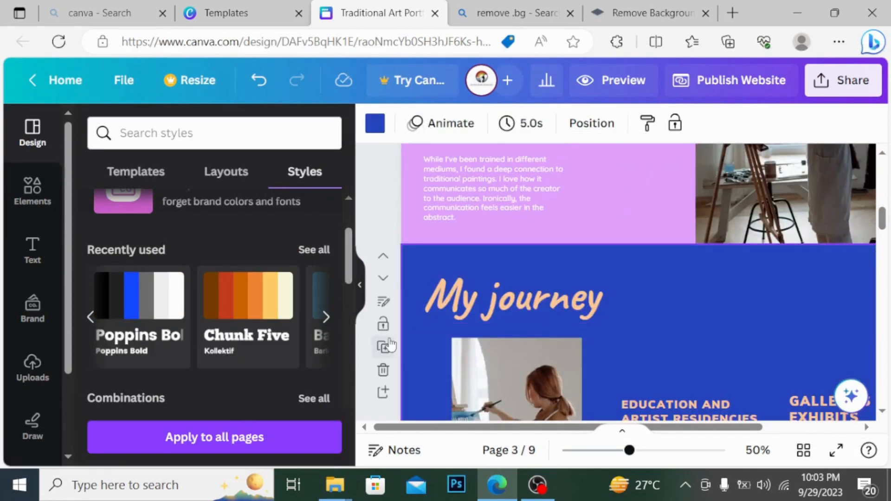
{"action": "left_click", "coordinate": [271, 437]}
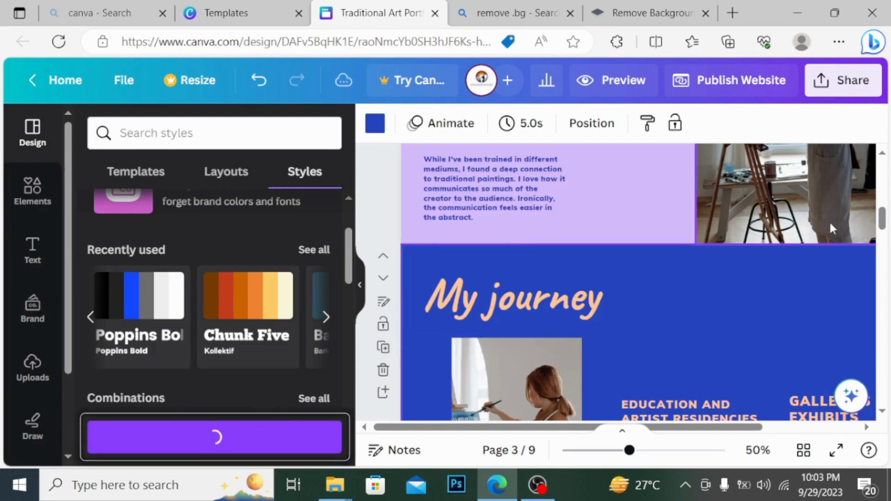
{"action": "left_click_drag", "start_coordinate": [883, 217], "coordinate": [886, 173]}
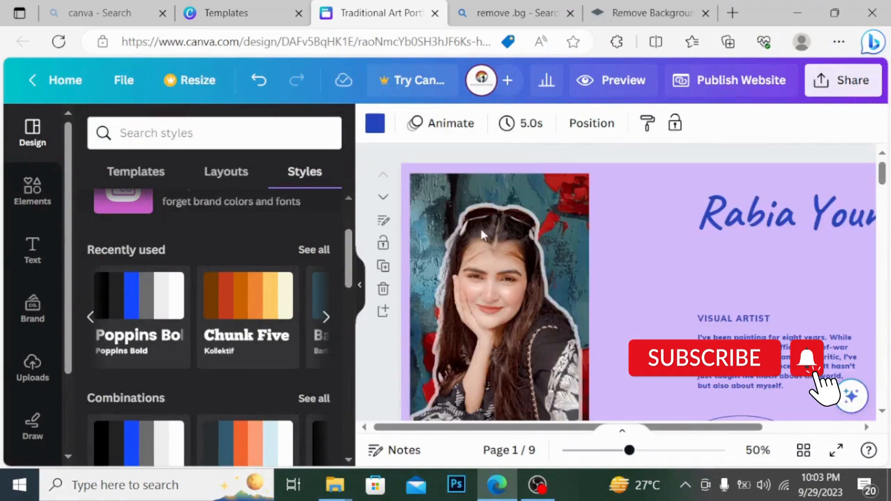
Apply the Caveat style with reshuffled colours to every page
{"action": "left_click", "coordinate": [327, 249]}
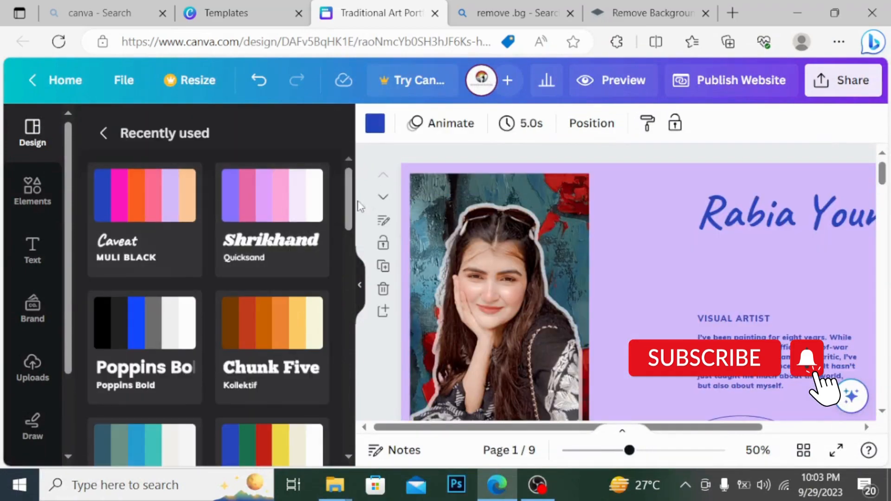
{"action": "mouse_move", "coordinate": [351, 204]}
{"action": "left_mouse_down"}
{"action": "mouse_move", "coordinate": [352, 332]}
{"action": "mouse_move", "coordinate": [354, 195]}
{"action": "left_mouse_up"}
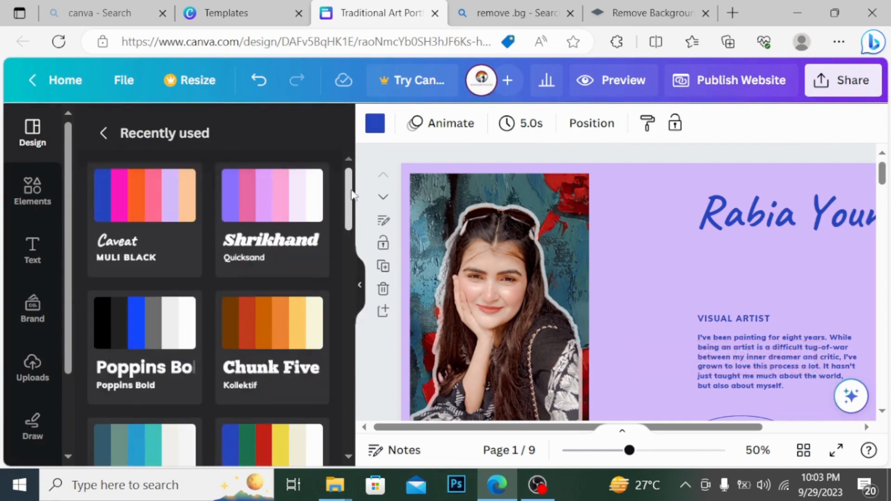
{"action": "left_click", "coordinate": [151, 203]}
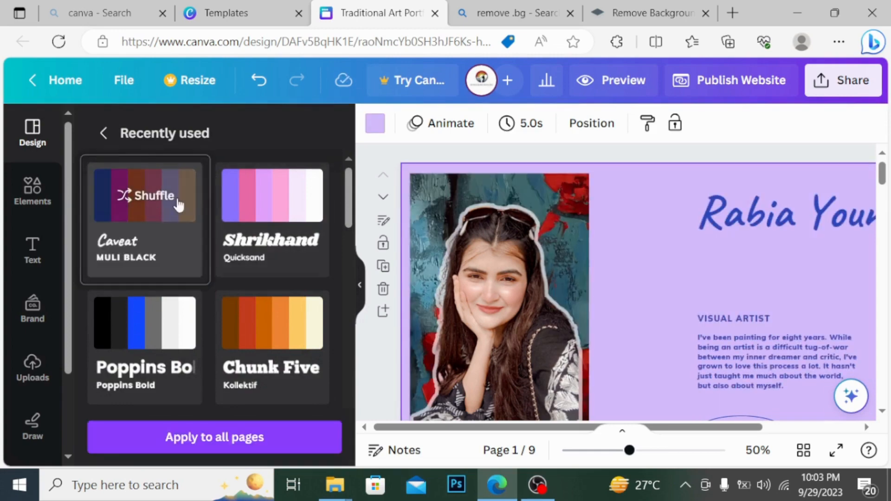
{"action": "left_click", "coordinate": [179, 204]}
{"action": "left_click_drag", "start_coordinate": [886, 176], "coordinate": [887, 207]}
{"action": "left_click", "coordinate": [259, 445]}
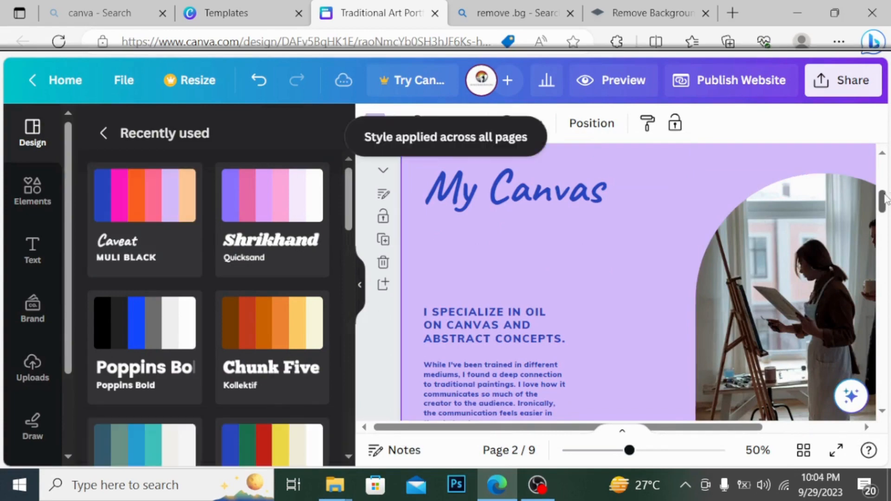
{"action": "mouse_move", "coordinate": [887, 200]}
{"action": "left_mouse_down"}
{"action": "mouse_move", "coordinate": [887, 302]}
{"action": "mouse_move", "coordinate": [882, 203]}
{"action": "left_mouse_up"}
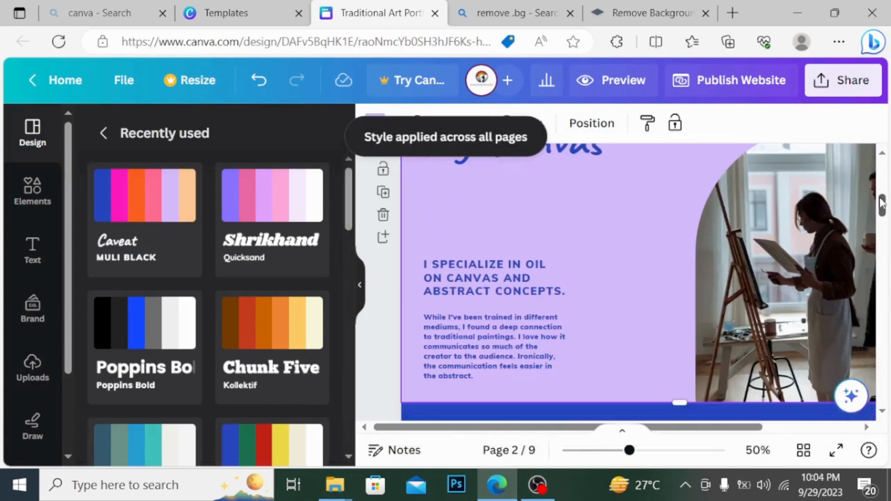
Switch back to Poppins Bold and apply it to all pages
{"action": "left_click", "coordinate": [239, 217]}
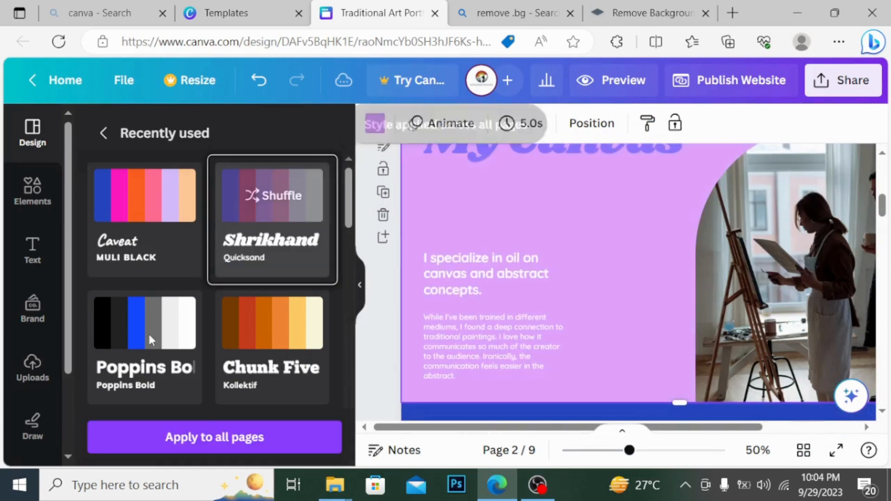
{"action": "left_click", "coordinate": [150, 336]}
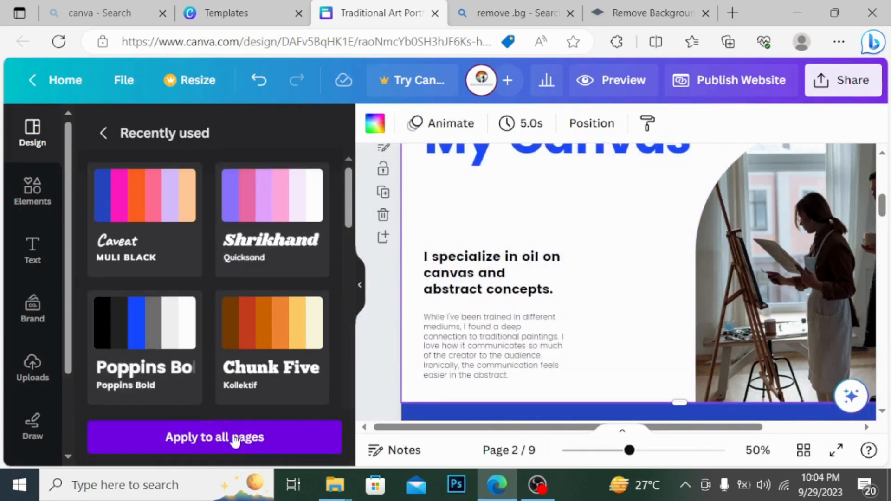
{"action": "left_click", "coordinate": [246, 437]}
{"action": "left_click_drag", "start_coordinate": [883, 206], "coordinate": [878, 176]}
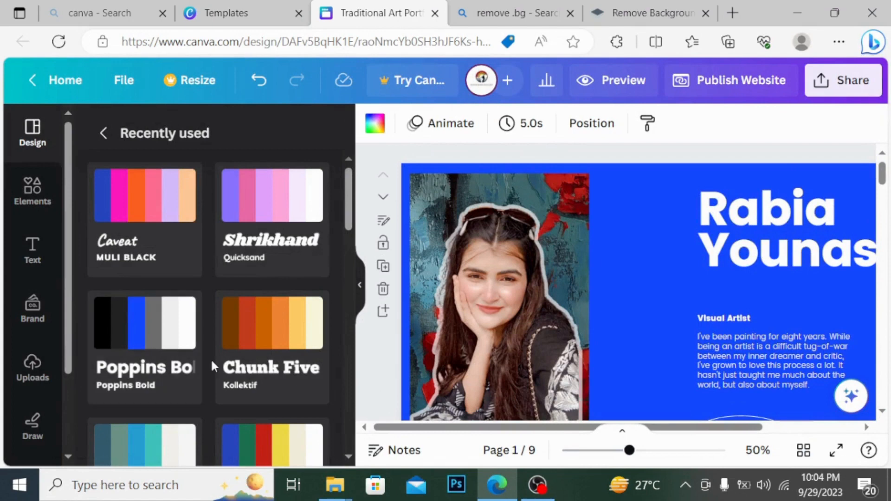
Set the blue page background to the red photo colour and change all matching pages
{"action": "left_click", "coordinate": [361, 287]}
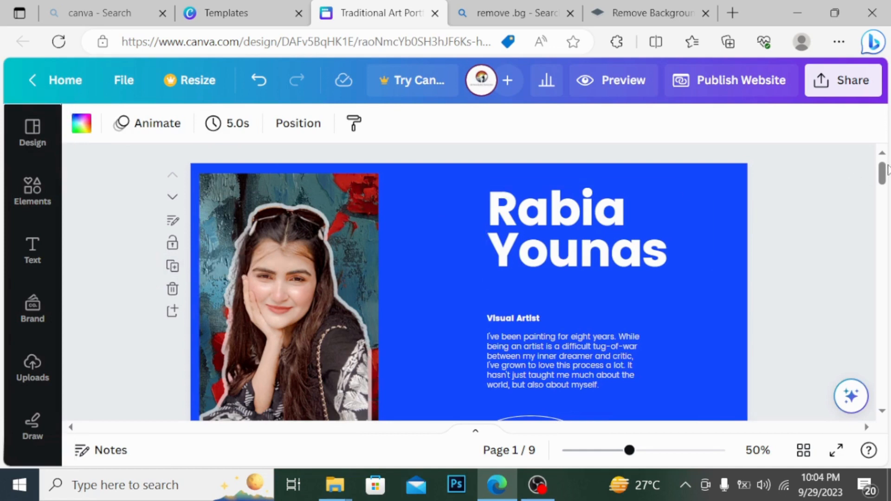
{"action": "mouse_move", "coordinate": [884, 172]}
{"action": "left_mouse_down"}
{"action": "mouse_move", "coordinate": [884, 185]}
{"action": "mouse_move", "coordinate": [885, 177]}
{"action": "left_mouse_up"}
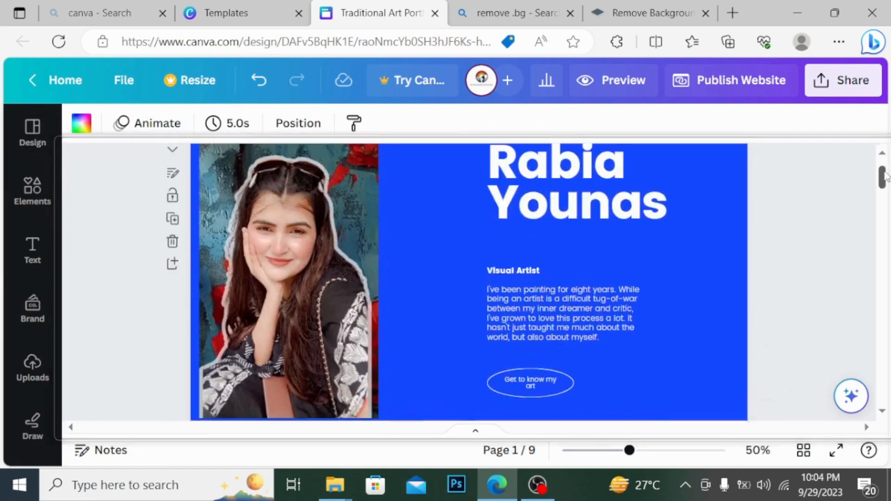
{"action": "left_click", "coordinate": [405, 190]}
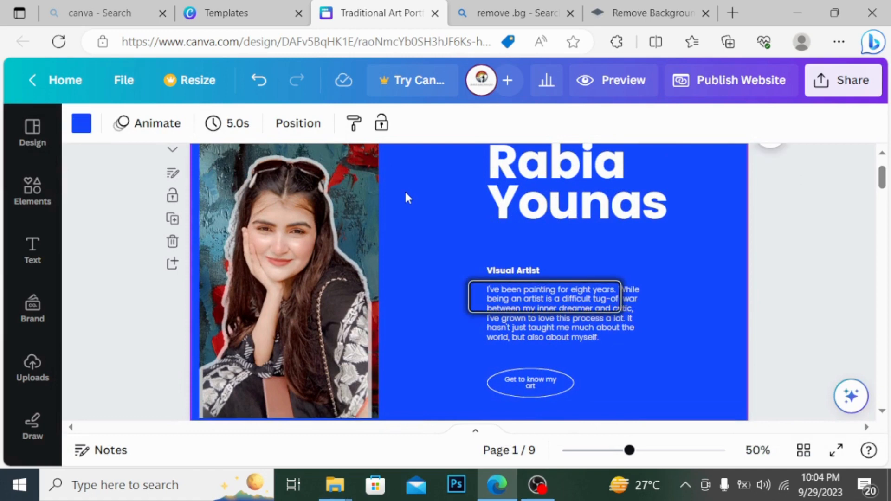
{"action": "left_click", "coordinate": [80, 126]}
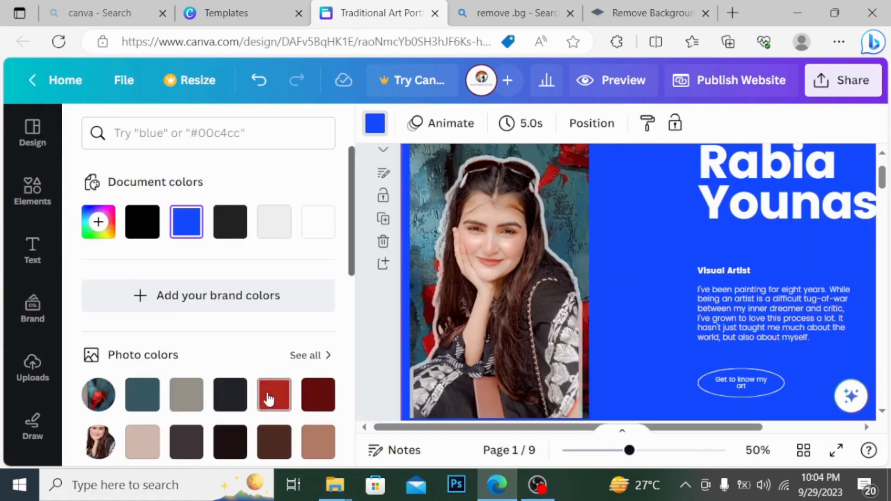
{"action": "left_click", "coordinate": [269, 398]}
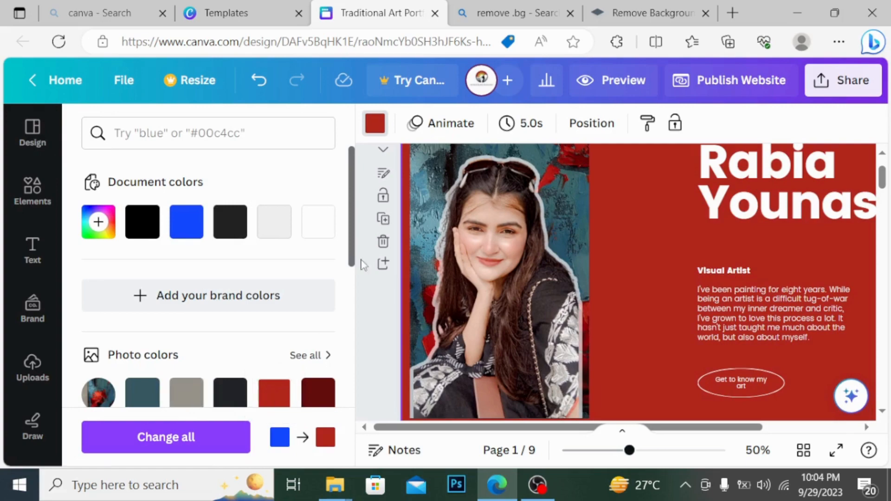
{"action": "left_click", "coordinate": [185, 438]}
{"action": "left_click_drag", "start_coordinate": [886, 179], "coordinate": [888, 158]}
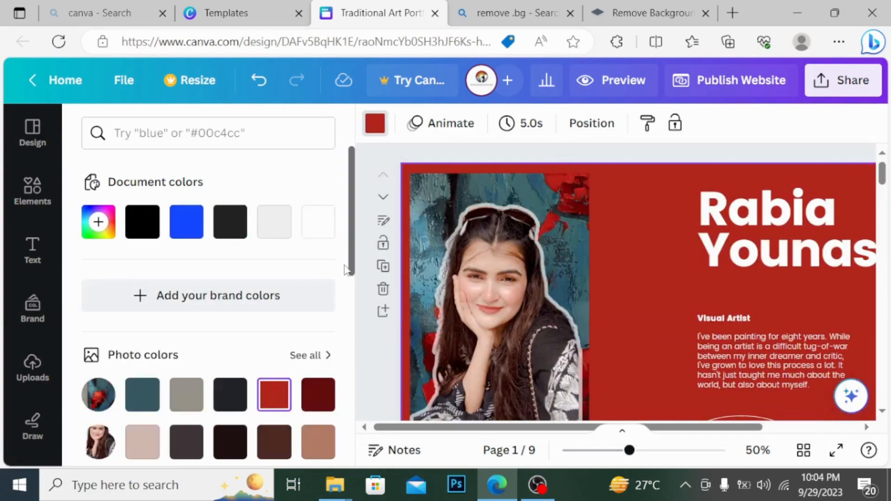
{"action": "left_click", "coordinate": [351, 317]}
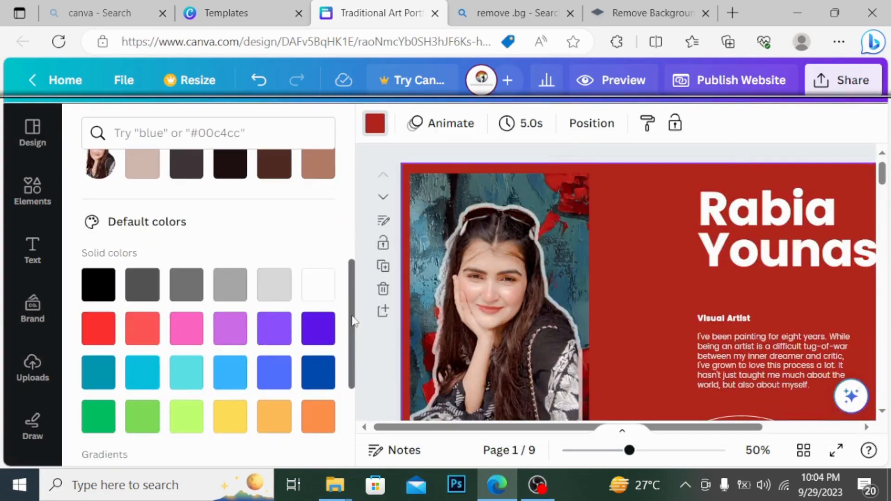
{"action": "left_click", "coordinate": [318, 332]}
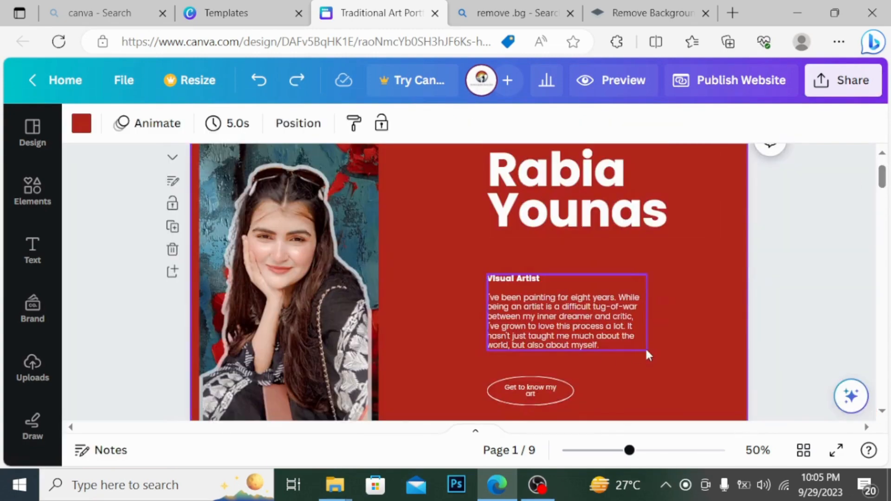
{"action": "left_click_drag", "start_coordinate": [884, 184], "coordinate": [887, 214]}
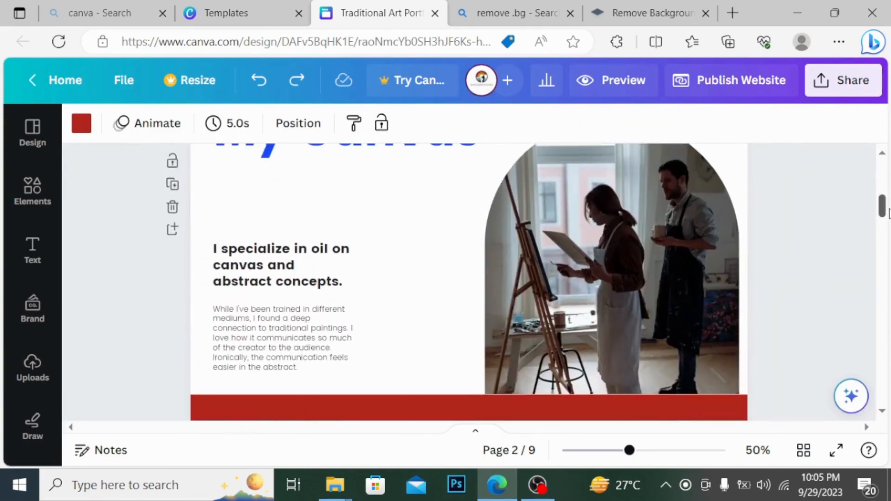
Delete page 2's arched studio photo and drop the T-shirt upload into the empty frame
{"action": "left_click", "coordinate": [571, 266]}
{"action": "key", "text": "Delete"}
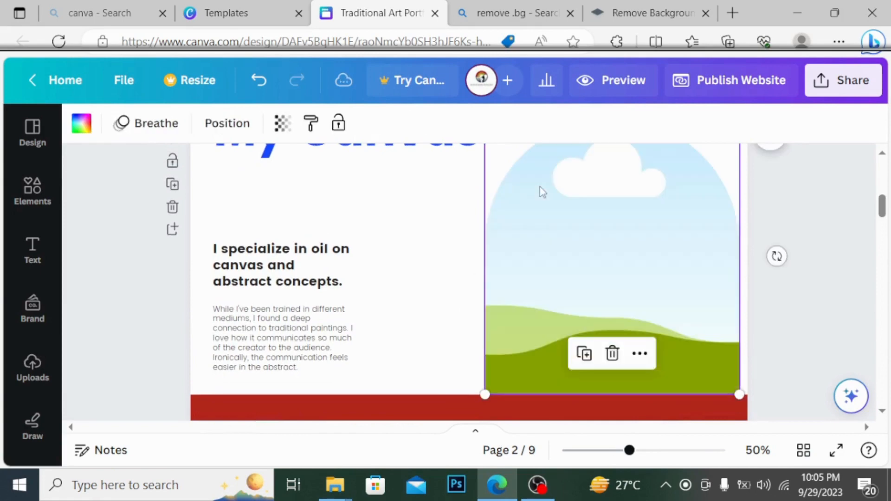
{"action": "left_click", "coordinate": [32, 188]}
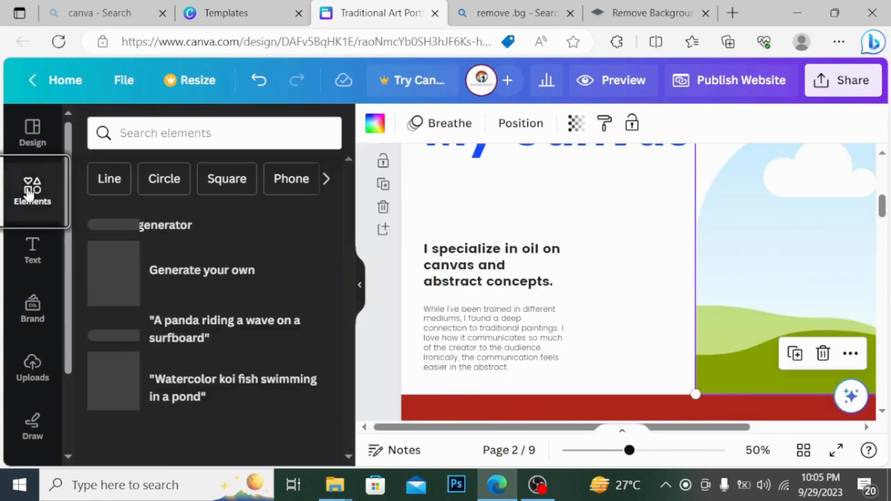
{"action": "left_click", "coordinate": [32, 367]}
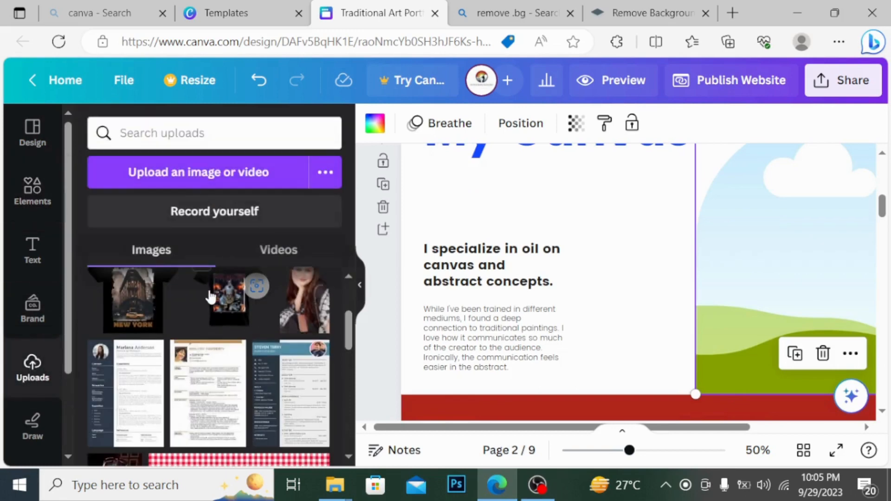
{"action": "left_click_drag", "start_coordinate": [210, 295], "coordinate": [732, 238]}
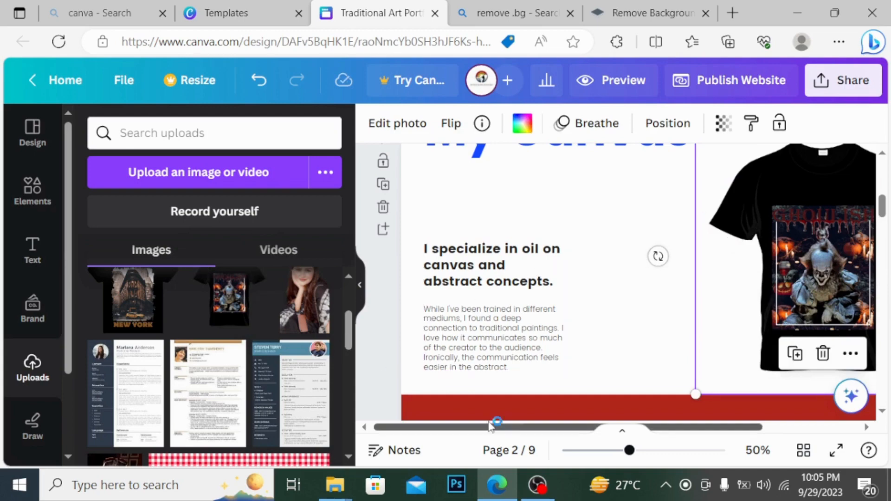
{"action": "scroll", "coordinate": [882, 204], "scroll_direction": "down", "scroll_amount": 5}
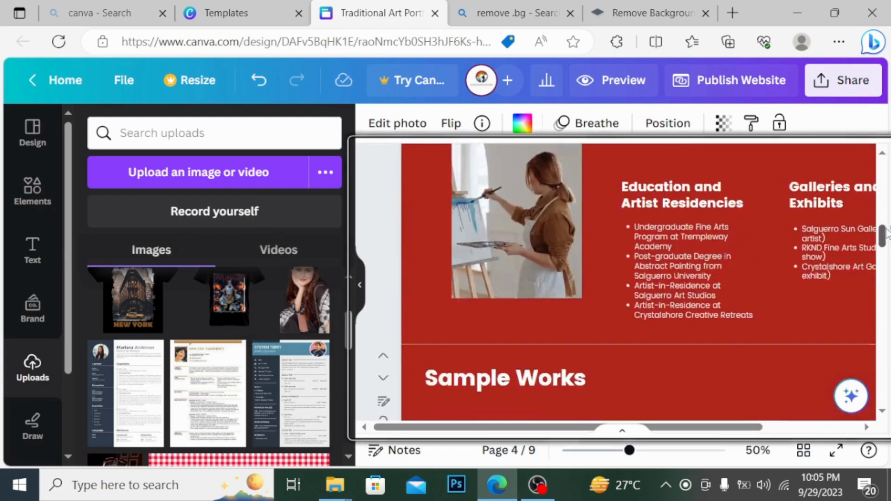
Replace page 3's painting with the man-in-T-shirt photo, sized beside the Education text
{"action": "scroll", "coordinate": [505, 230], "scroll_direction": "up", "scroll_amount": 1}
{"action": "key", "text": "Delete"}
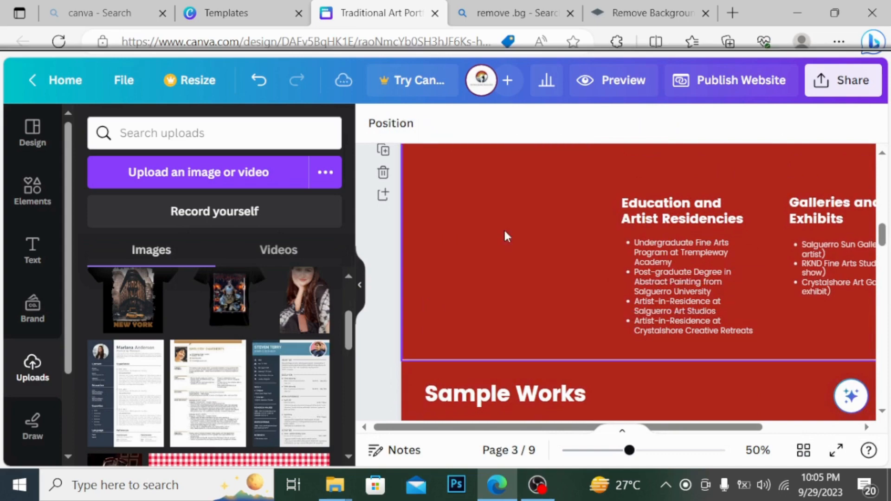
{"action": "scroll", "coordinate": [349, 297], "scroll_direction": "up", "scroll_amount": 3}
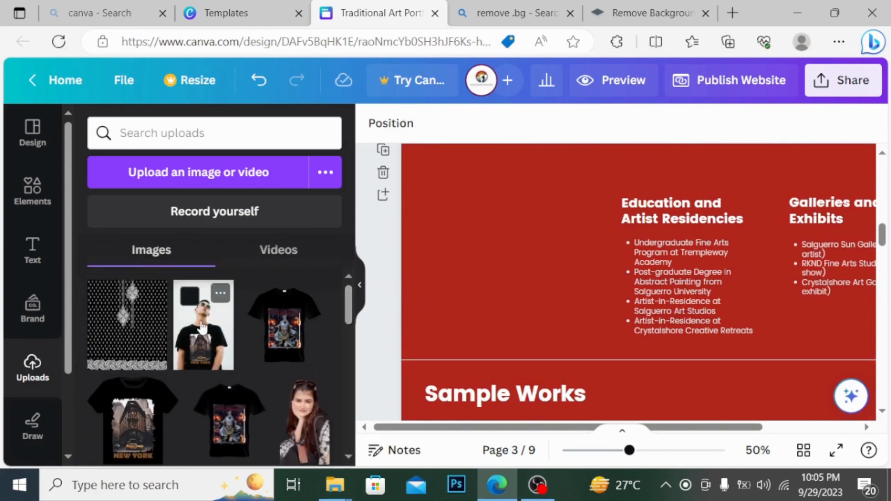
{"action": "left_click_drag", "start_coordinate": [202, 327], "coordinate": [429, 239]}
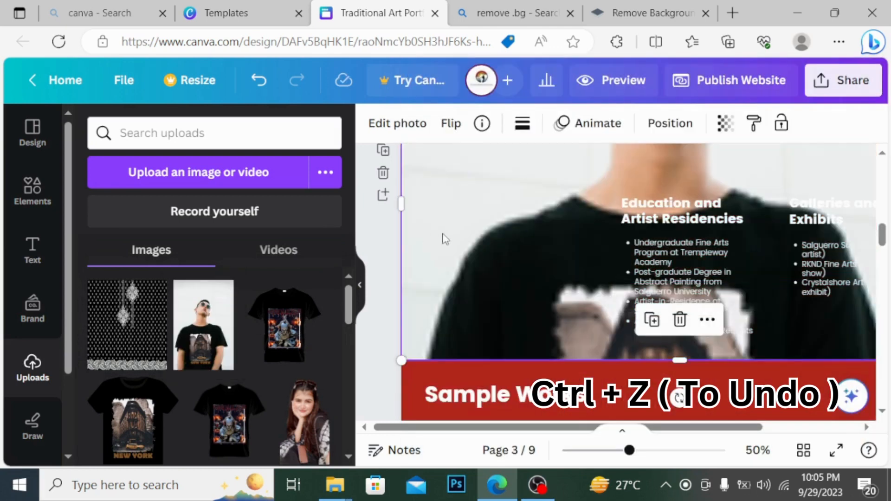
{"action": "key", "text": "ctrl+z"}
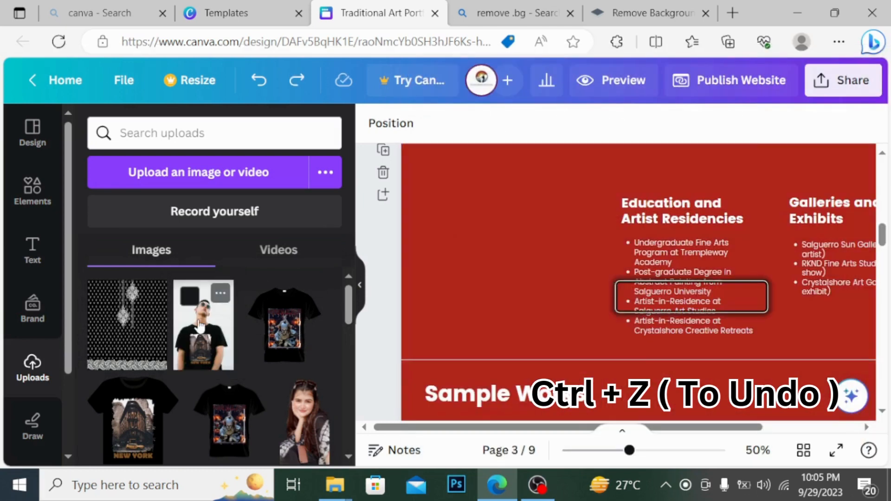
{"action": "left_click", "coordinate": [200, 327]}
{"action": "left_click_drag", "start_coordinate": [733, 216], "coordinate": [549, 190]}
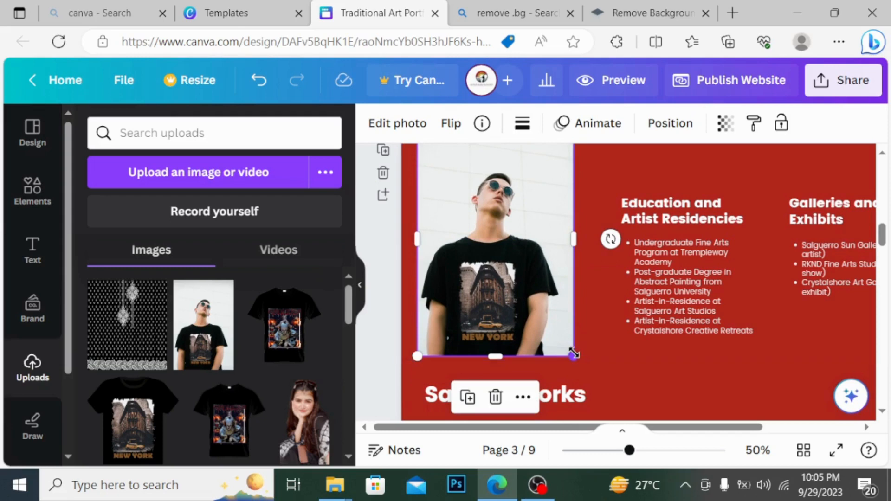
{"action": "left_click_drag", "start_coordinate": [573, 356], "coordinate": [531, 299]}
{"action": "left_click_drag", "start_coordinate": [514, 241], "coordinate": [536, 278]}
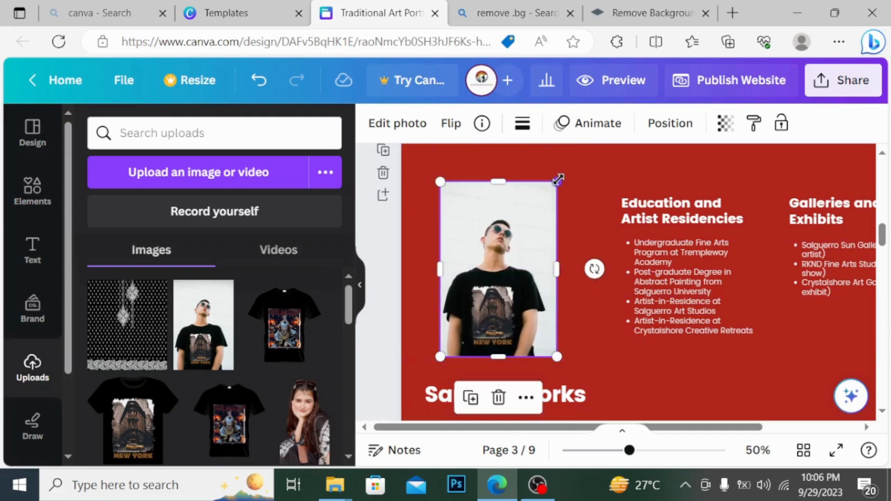
{"action": "left_click_drag", "start_coordinate": [557, 181], "coordinate": [581, 158]}
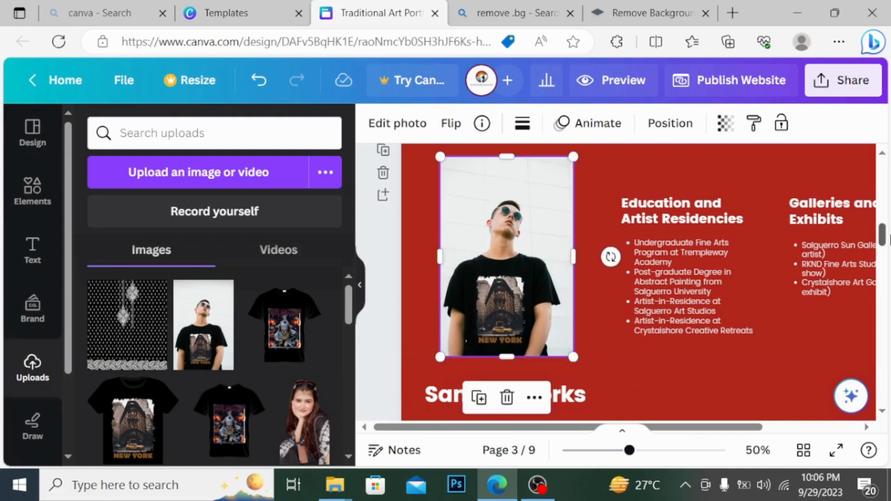
{"action": "left_click_drag", "start_coordinate": [884, 239], "coordinate": [887, 273]}
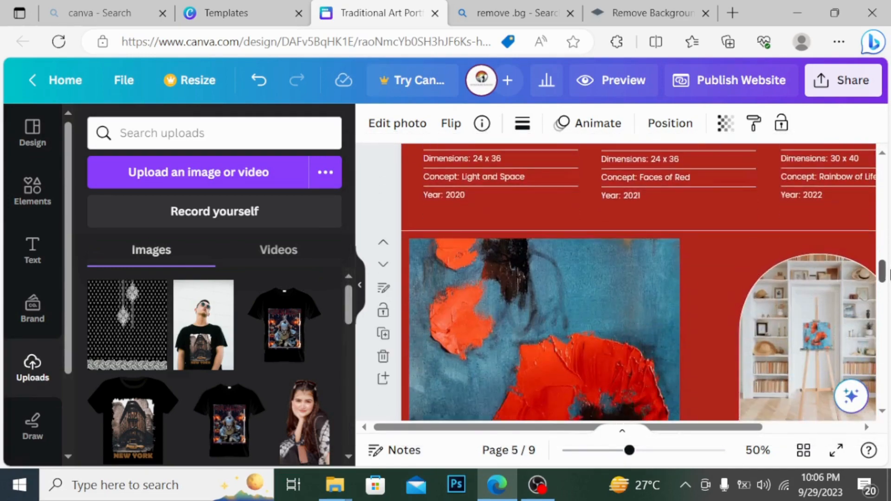
Delete page 5's orange-and-blue painting and place the parrot pattern there
{"action": "key", "text": "Delete"}
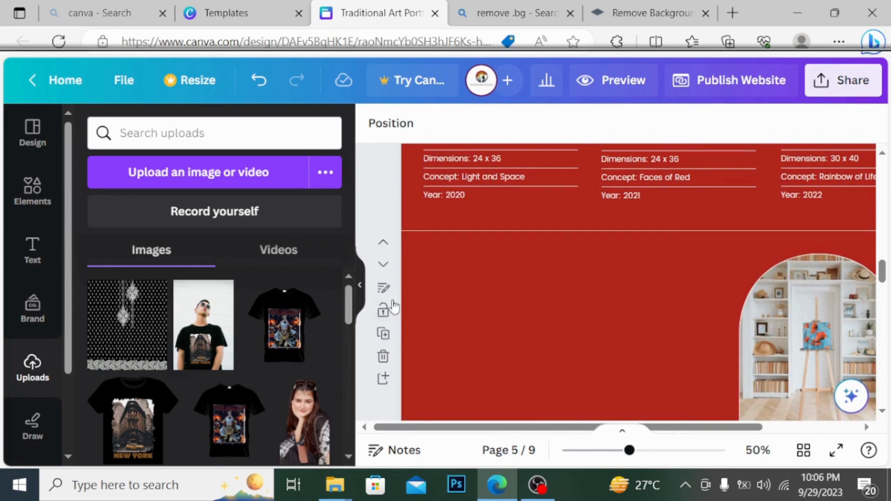
{"action": "left_click_drag", "start_coordinate": [350, 291], "coordinate": [350, 432]}
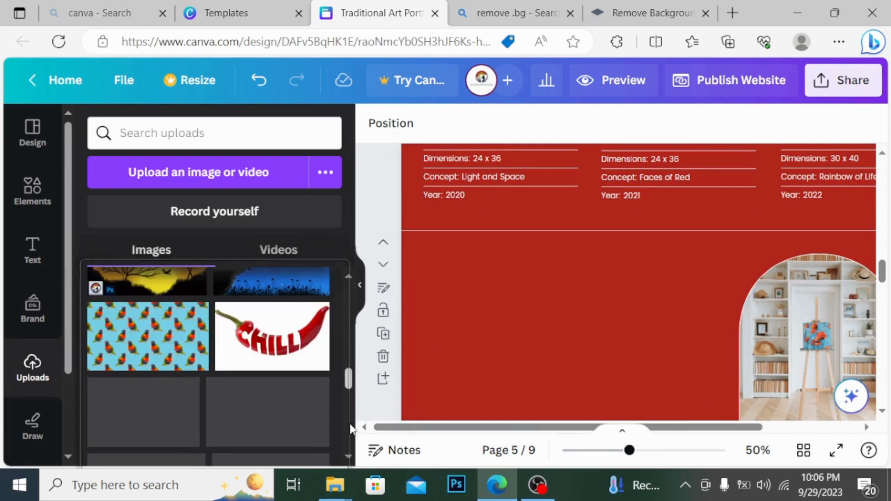
{"action": "left_click_drag", "start_coordinate": [147, 336], "coordinate": [536, 308]}
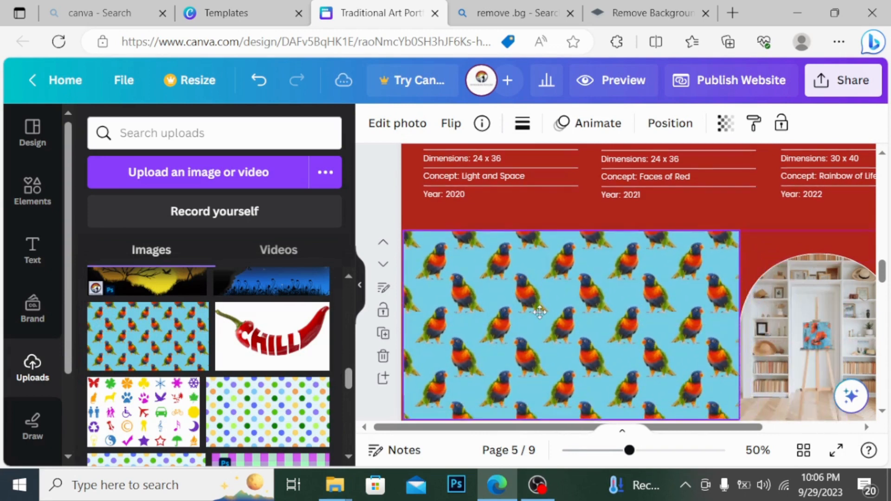
Shrink and nudge the parrot pattern, then swap the bookshelf photo for the New York T-shirt
{"action": "left_click_drag", "start_coordinate": [724, 257], "coordinate": [698, 282]}
{"action": "mouse_move", "coordinate": [617, 334]}
{"action": "left_mouse_down"}
{"action": "mouse_move", "coordinate": [641, 330]}
{"action": "mouse_move", "coordinate": [633, 330]}
{"action": "left_mouse_up"}
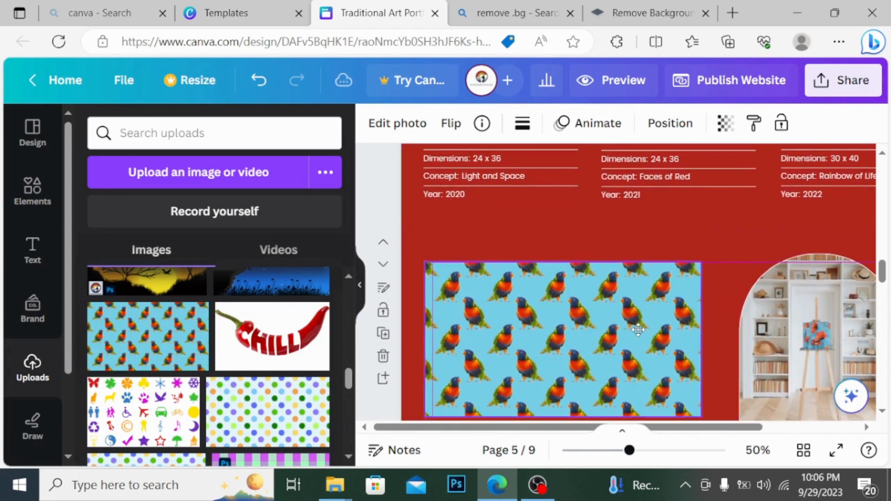
{"action": "left_click", "coordinate": [842, 326]}
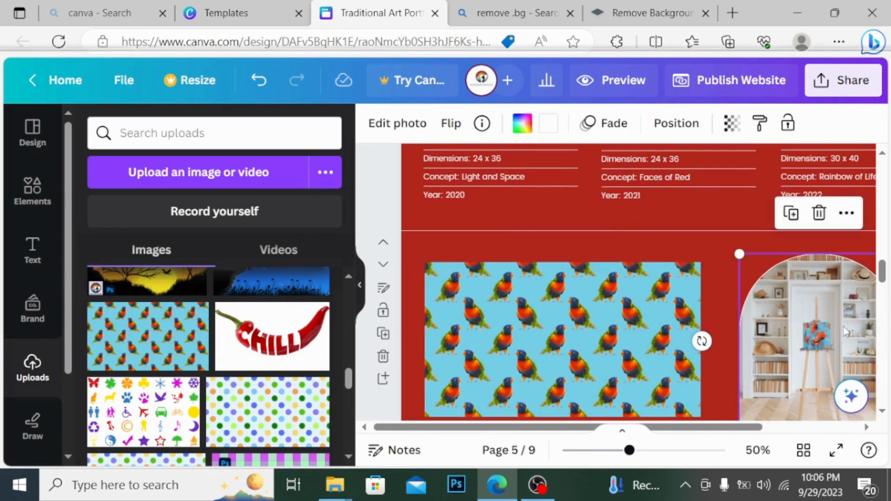
{"action": "key", "text": "Delete"}
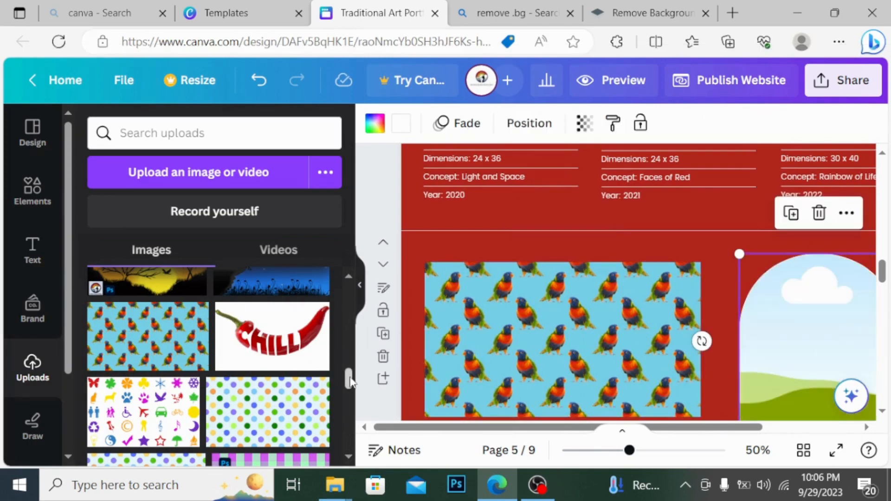
{"action": "mouse_move", "coordinate": [351, 381]}
{"action": "left_mouse_down"}
{"action": "mouse_move", "coordinate": [353, 411]}
{"action": "mouse_move", "coordinate": [349, 288]}
{"action": "left_mouse_up"}
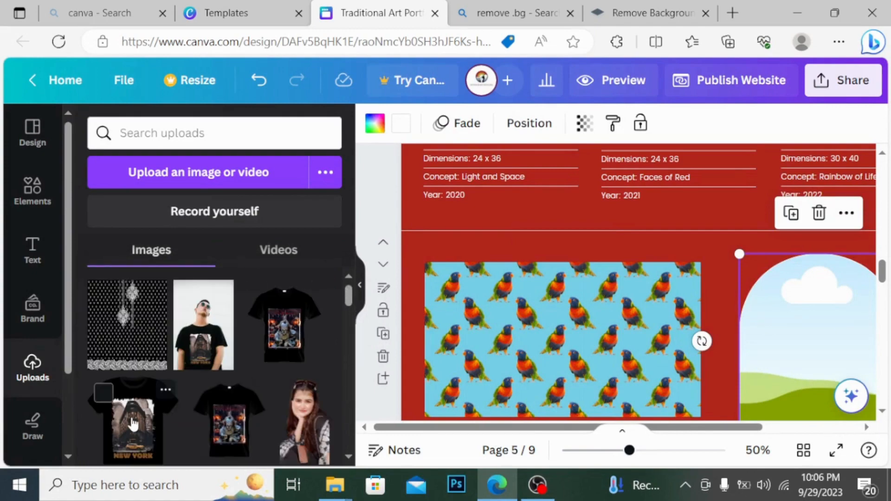
{"action": "left_click_drag", "start_coordinate": [133, 423], "coordinate": [820, 331]}
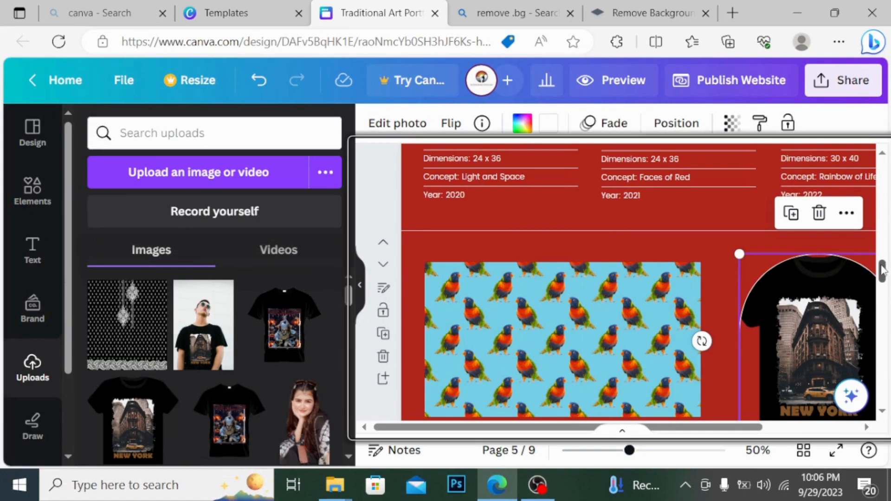
{"action": "left_click_drag", "start_coordinate": [881, 270], "coordinate": [886, 307]}
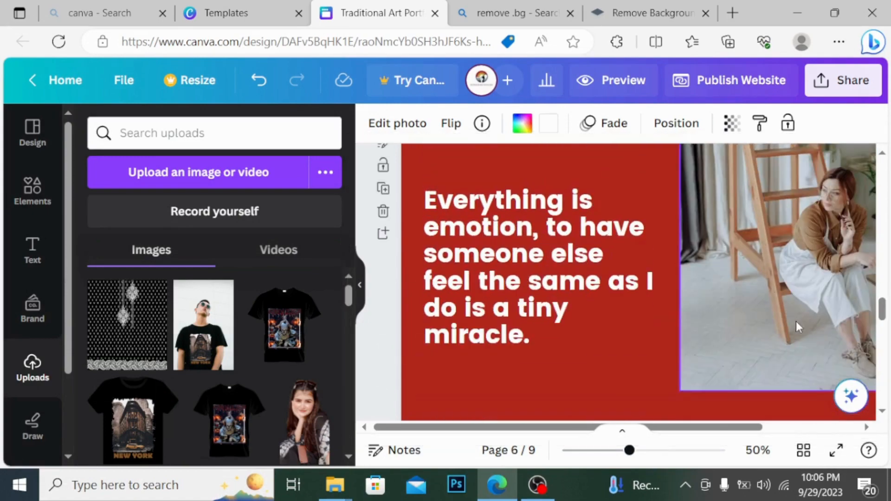
Swap the woman's photo for the black paisley-pattern upload beside the 'Everything is emotion' quote
{"action": "key", "text": "Delete"}
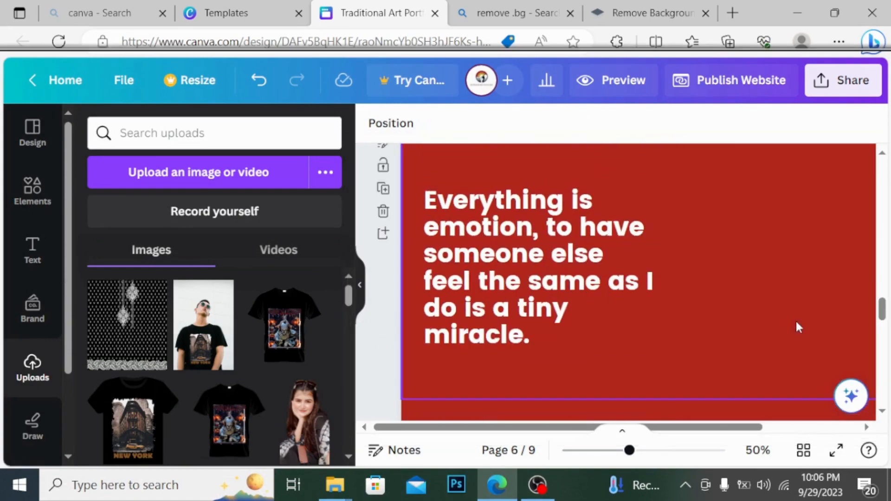
{"action": "left_click", "coordinate": [110, 326]}
{"action": "left_click_drag", "start_coordinate": [699, 227], "coordinate": [784, 278]}
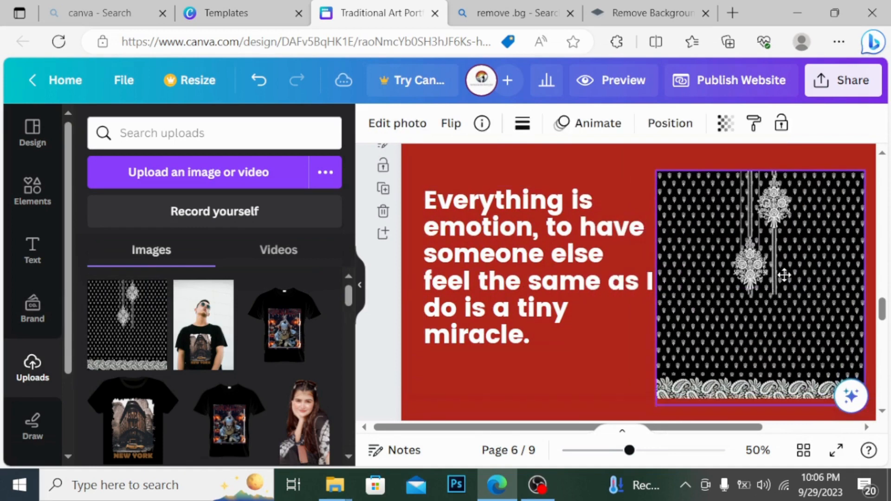
{"action": "left_click", "coordinate": [358, 292]}
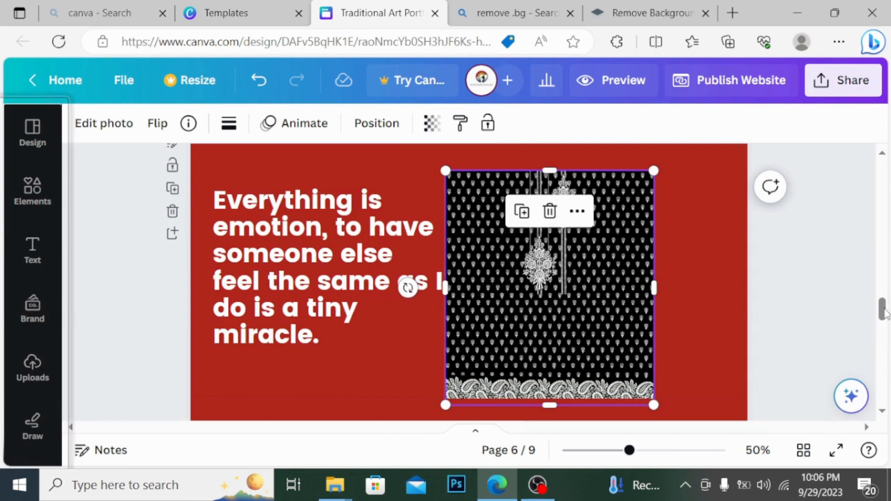
{"action": "left_click_drag", "start_coordinate": [883, 312], "coordinate": [885, 160]}
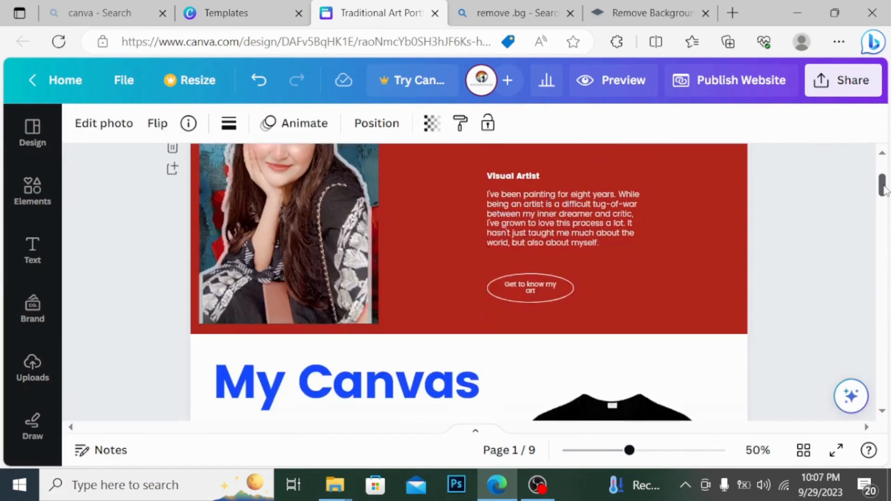
{"action": "scroll", "coordinate": [574, 225], "scroll_direction": "down", "scroll_amount": 1}
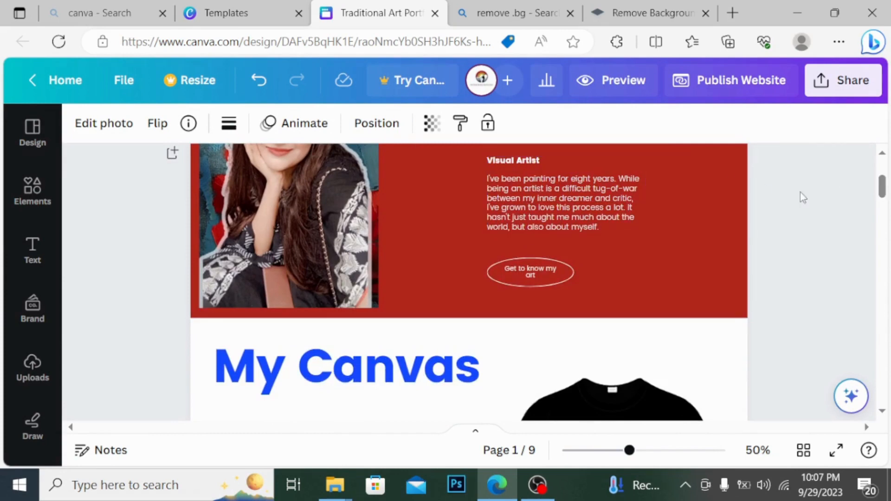
{"action": "left_click_drag", "start_coordinate": [883, 189], "coordinate": [883, 206]}
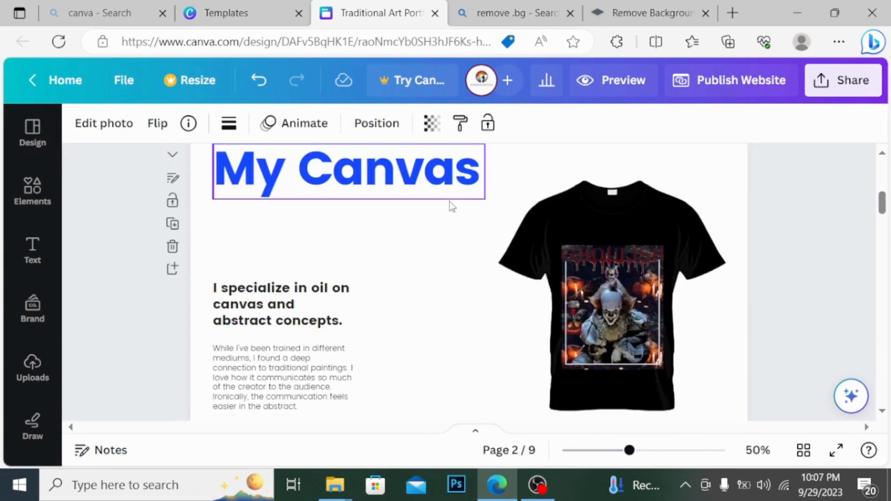
{"action": "left_click", "coordinate": [441, 177]}
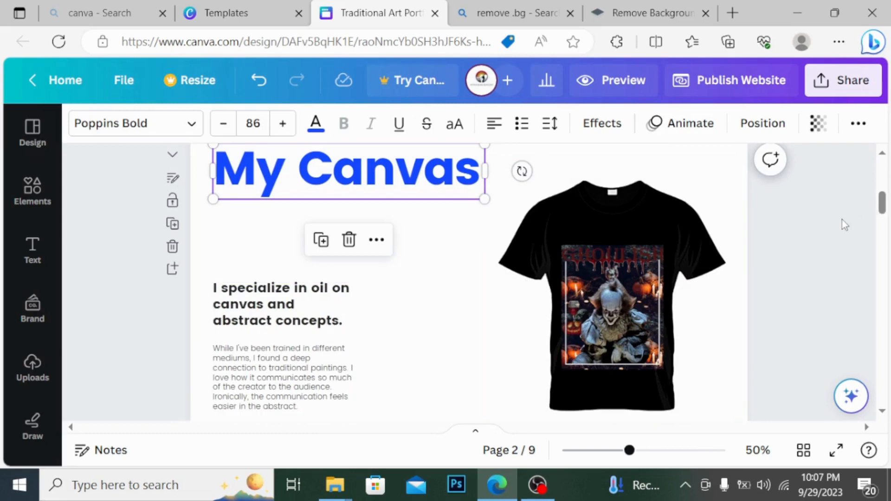
{"action": "left_click_drag", "start_coordinate": [884, 203], "coordinate": [885, 212]}
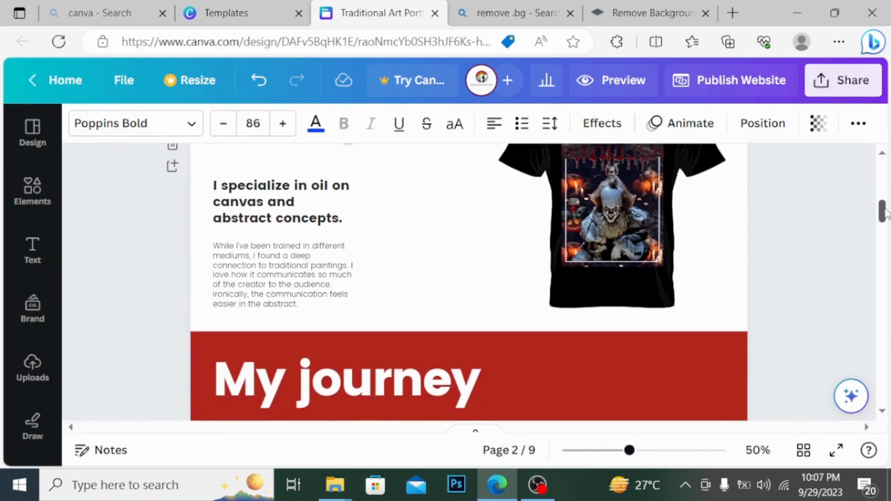
{"action": "left_click_drag", "start_coordinate": [885, 213], "coordinate": [879, 231]}
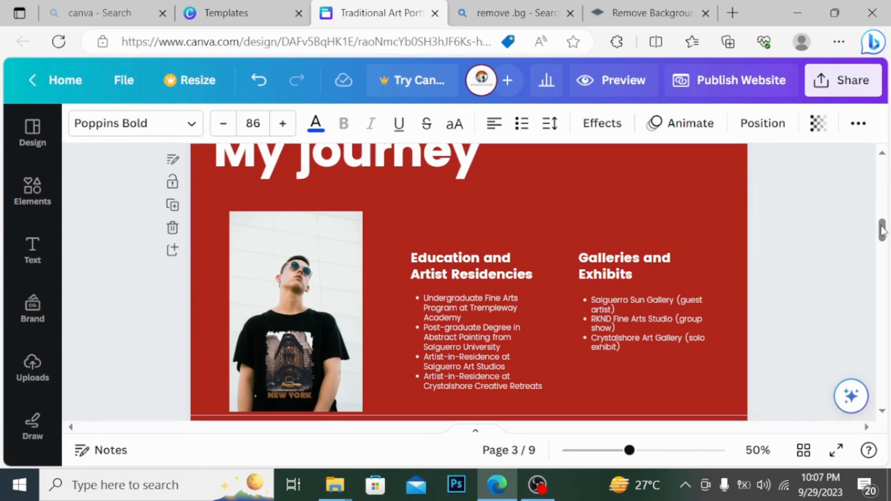
{"action": "left_click_drag", "start_coordinate": [881, 230], "coordinate": [887, 250]}
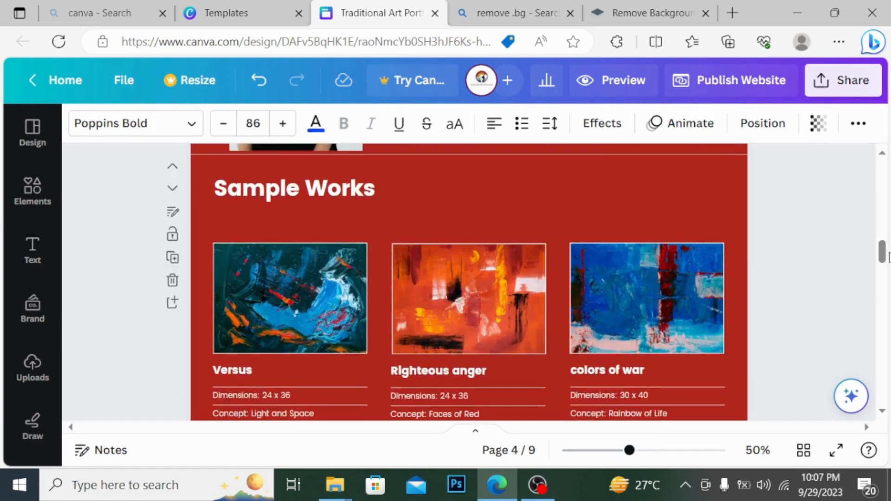
{"action": "left_click_drag", "start_coordinate": [884, 253], "coordinate": [886, 265]}
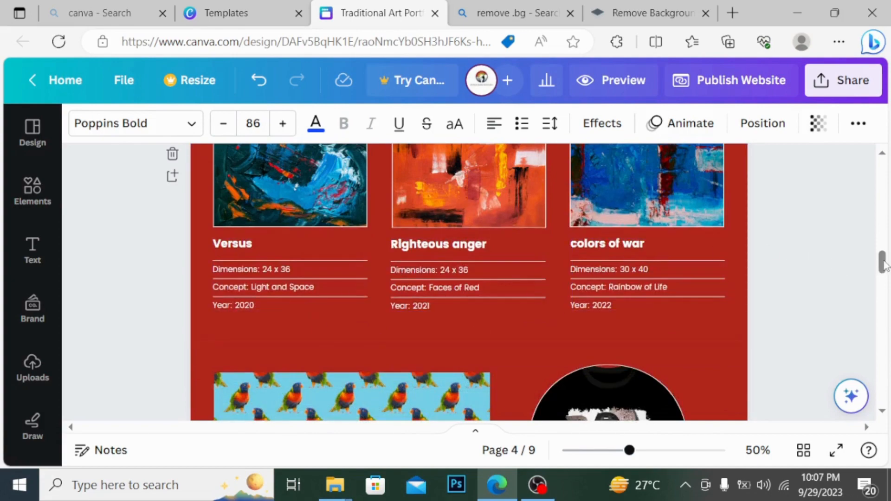
{"action": "left_click_drag", "start_coordinate": [885, 264], "coordinate": [888, 313]}
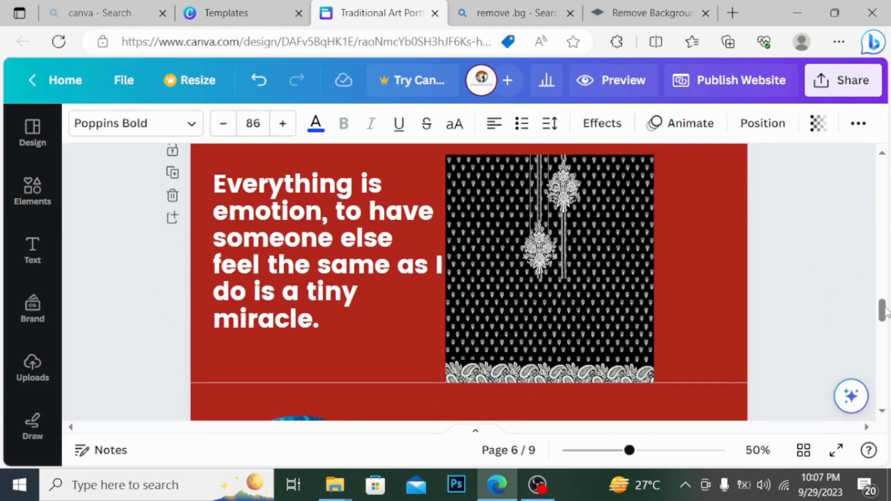
{"action": "left_click_drag", "start_coordinate": [885, 310], "coordinate": [885, 336]}
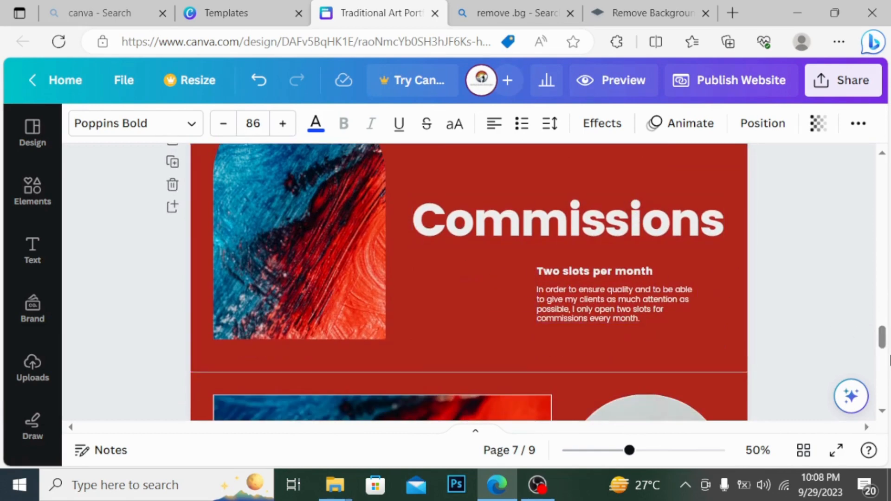
{"action": "mouse_move", "coordinate": [885, 341]}
{"action": "left_mouse_down"}
{"action": "mouse_move", "coordinate": [885, 382]}
{"action": "mouse_move", "coordinate": [884, 338]}
{"action": "left_mouse_up"}
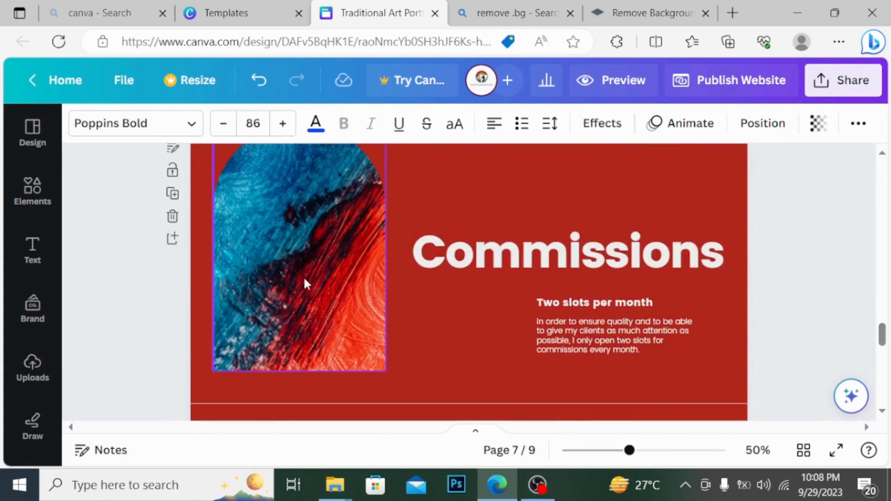
Duplicate the Commissions page
{"action": "left_click", "coordinate": [478, 179]}
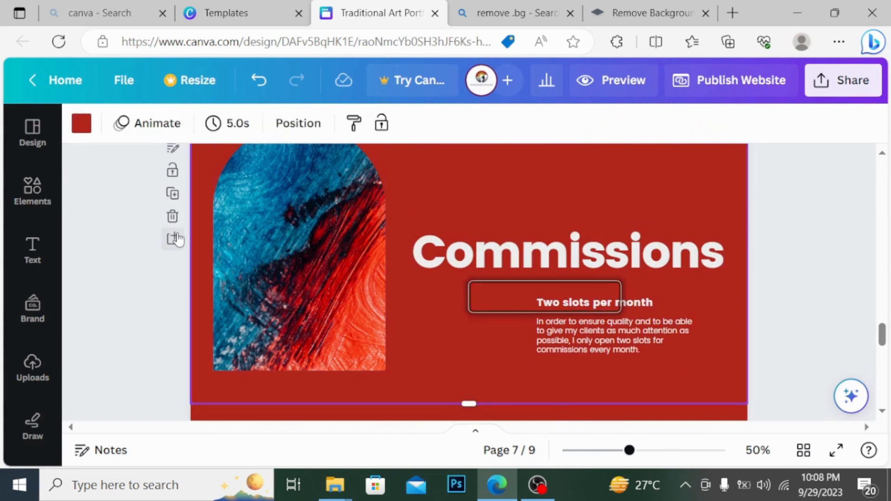
{"action": "left_click", "coordinate": [172, 194]}
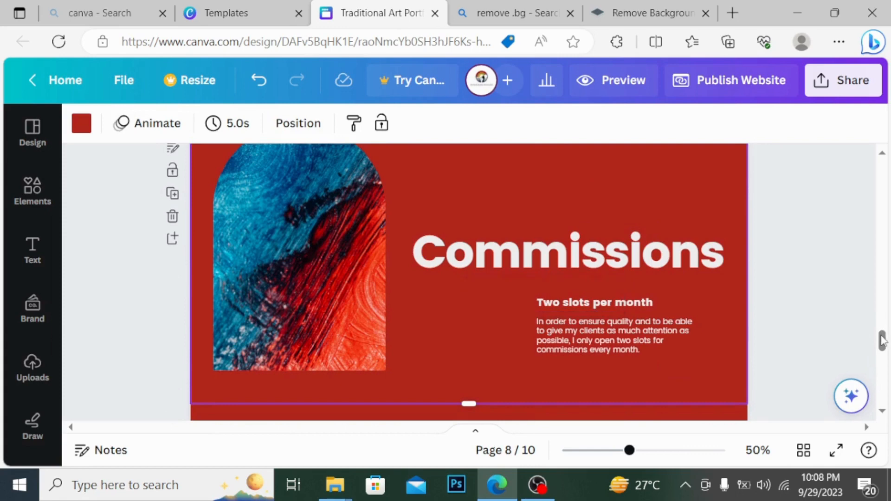
{"action": "left_click_drag", "start_coordinate": [881, 340], "coordinate": [882, 335]}
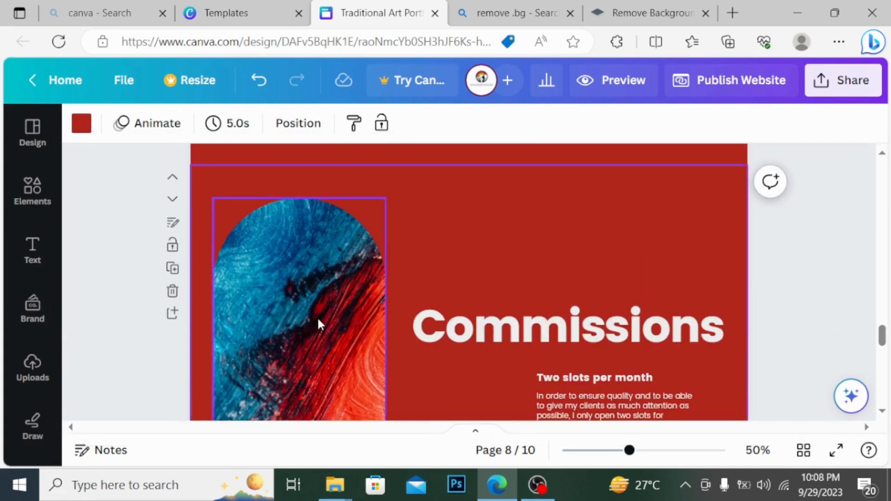
On the copy, move the heading up, the Two slots per month text right, and the arched painting right
{"action": "left_click", "coordinate": [558, 334]}
{"action": "left_click_drag", "start_coordinate": [558, 334], "coordinate": [556, 230]}
{"action": "left_click_drag", "start_coordinate": [630, 396], "coordinate": [663, 318]}
{"action": "mouse_move", "coordinate": [274, 314]}
{"action": "left_mouse_down"}
{"action": "mouse_move", "coordinate": [404, 344]}
{"action": "mouse_move", "coordinate": [457, 336]}
{"action": "mouse_move", "coordinate": [431, 352]}
{"action": "left_mouse_up"}
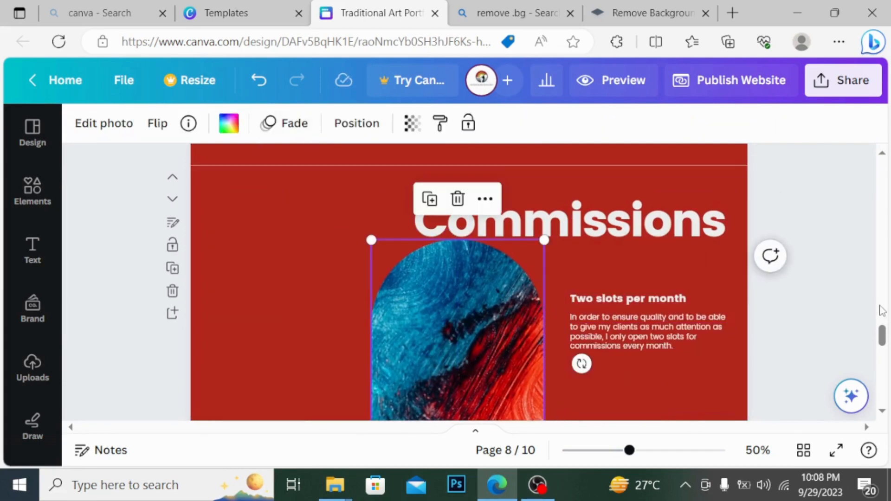
{"action": "left_click_drag", "start_coordinate": [883, 333], "coordinate": [883, 384]}
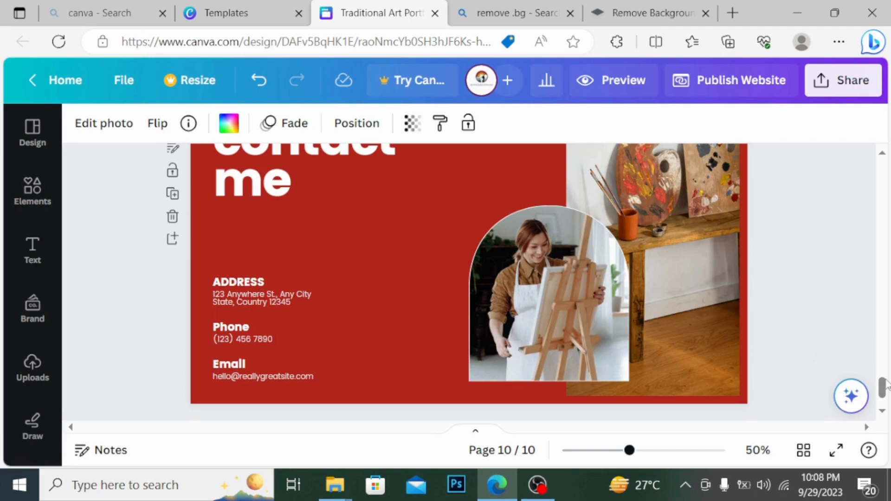
Scroll back to the top and open the Publish Website panel
{"action": "left_click_drag", "start_coordinate": [884, 384], "coordinate": [888, 223]}
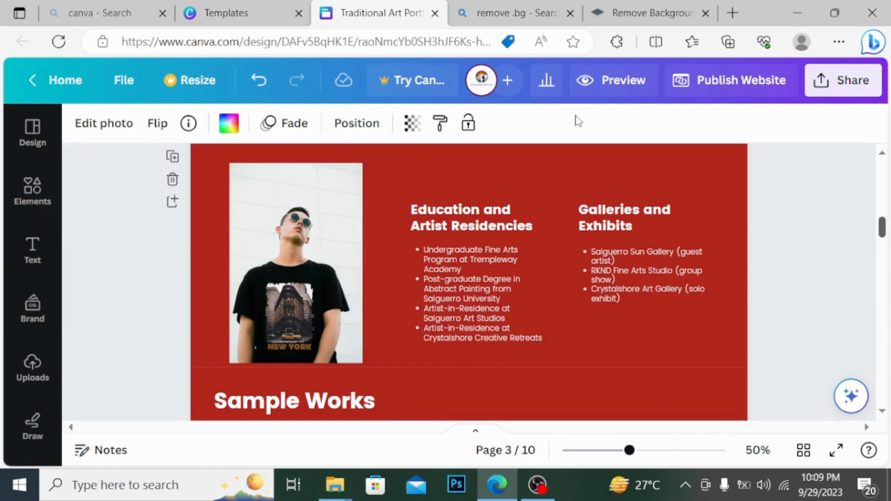
{"action": "left_click", "coordinate": [710, 82]}
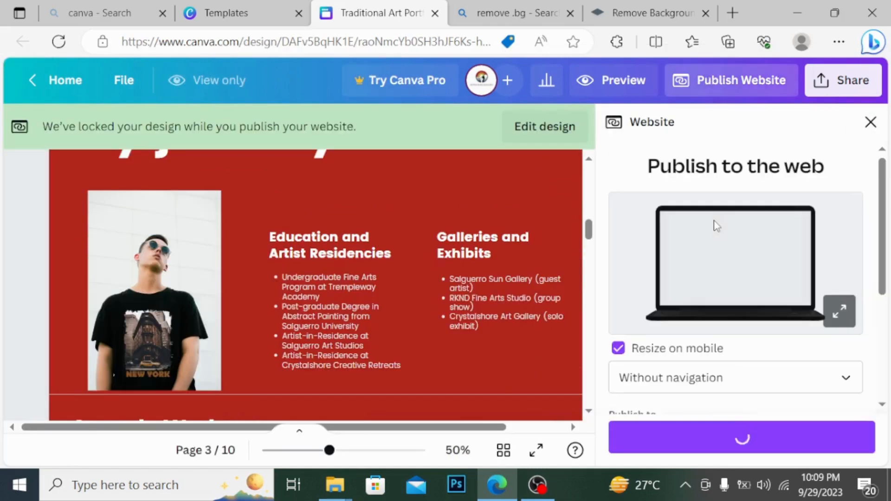
Continue through the URL review and publish the site live
{"action": "left_click", "coordinate": [744, 440]}
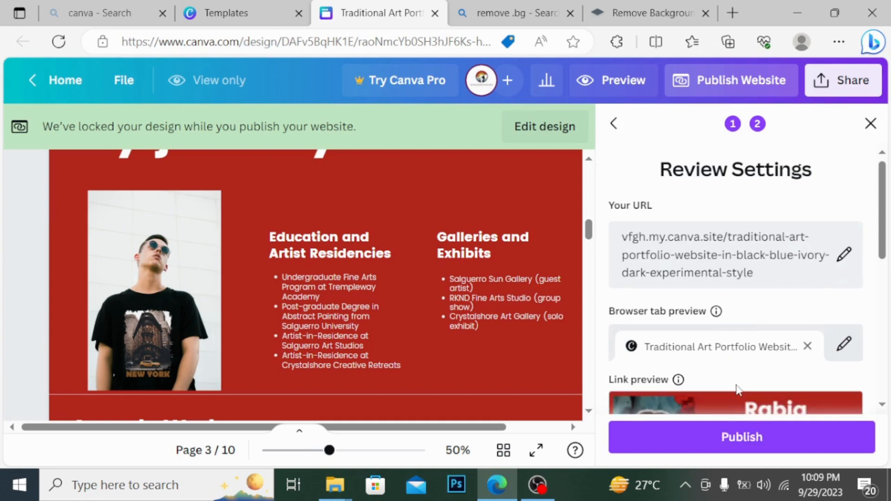
{"action": "left_click", "coordinate": [755, 439]}
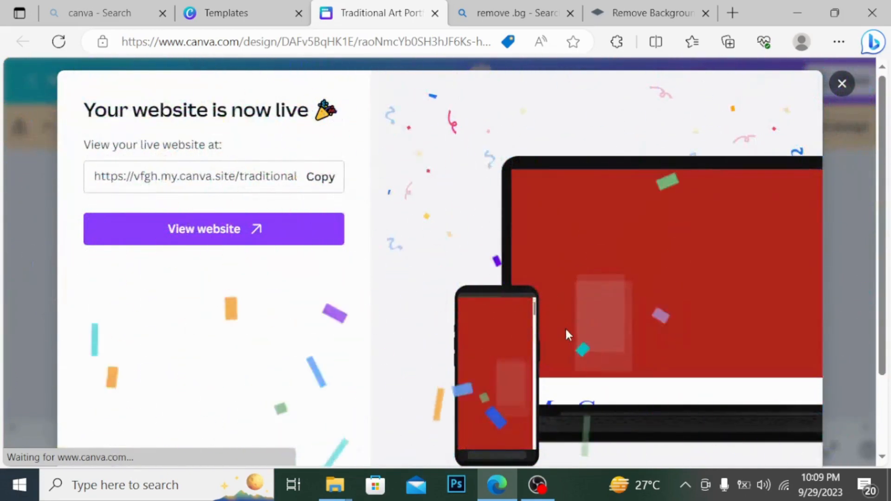
Copy the live portfolio URL and view the published site in a new browser tab
{"action": "left_click", "coordinate": [319, 177]}
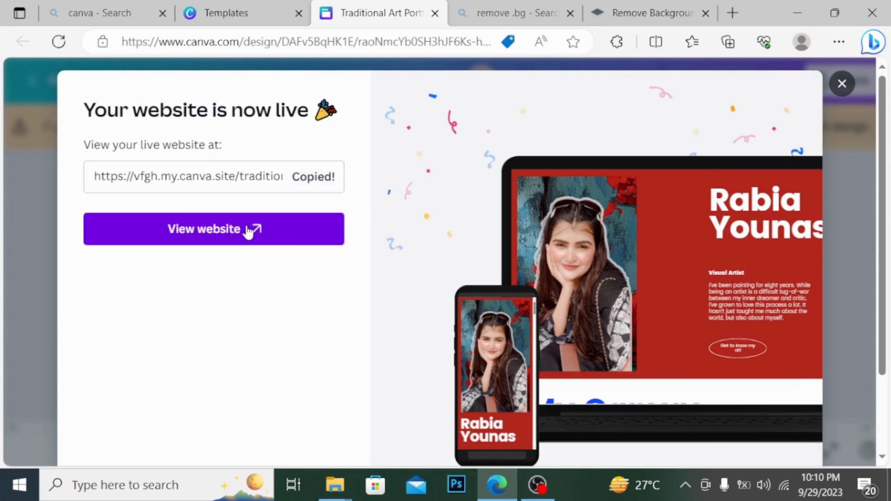
{"action": "left_click", "coordinate": [279, 230]}
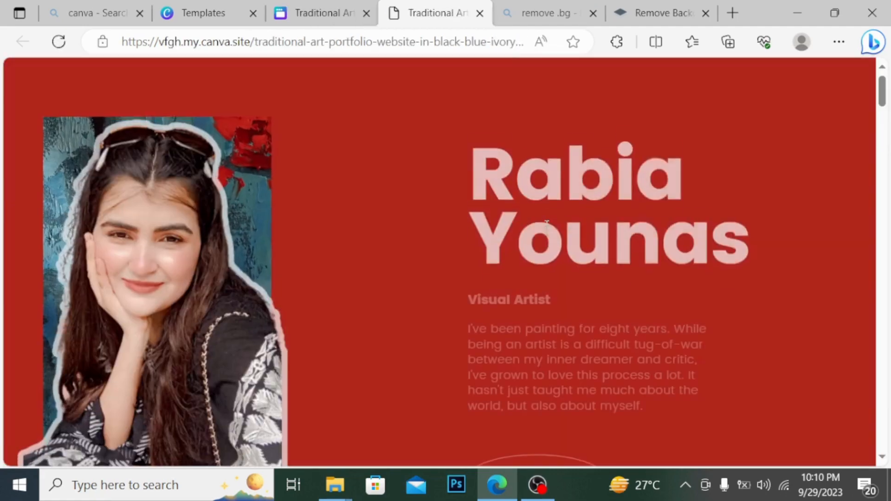
{"action": "mouse_move", "coordinate": [889, 91]}
{"action": "left_mouse_down"}
{"action": "mouse_move", "coordinate": [890, 371]}
{"action": "mouse_move", "coordinate": [889, 140]}
{"action": "mouse_move", "coordinate": [889, 225]}
{"action": "left_mouse_up"}
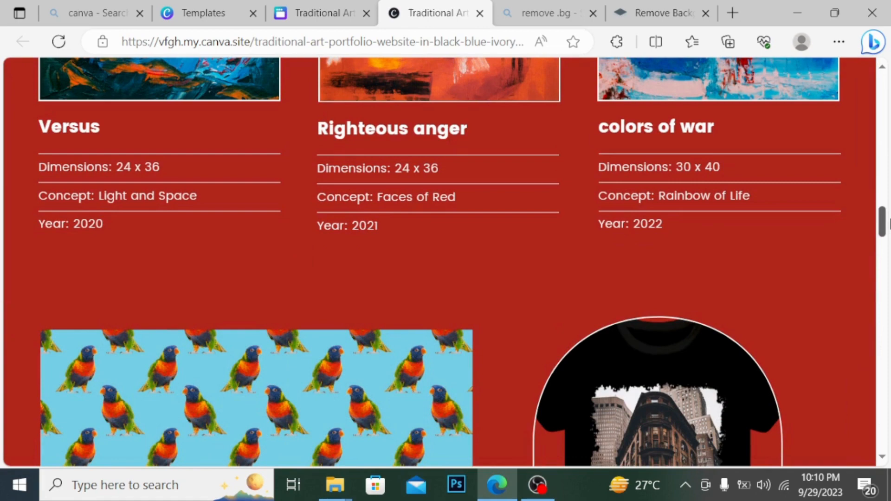
{"action": "left_click_drag", "start_coordinate": [890, 224], "coordinate": [887, 89]}
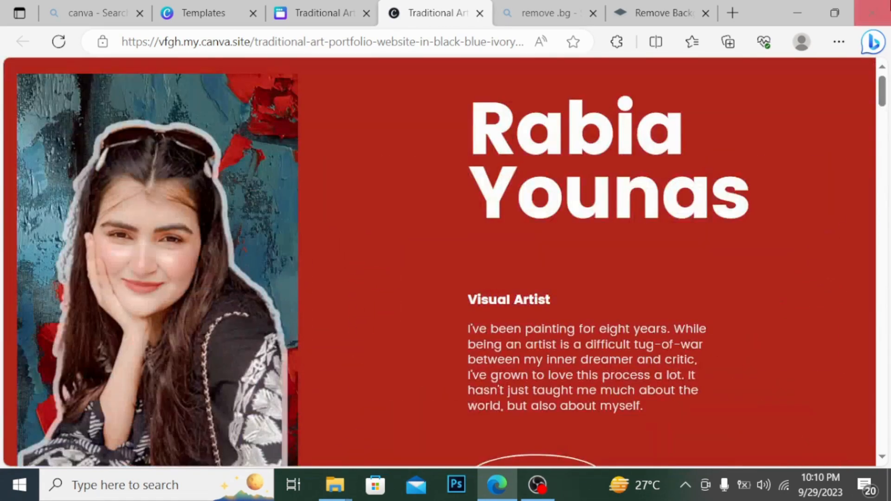
{"action": "left_click", "coordinate": [537, 485]}
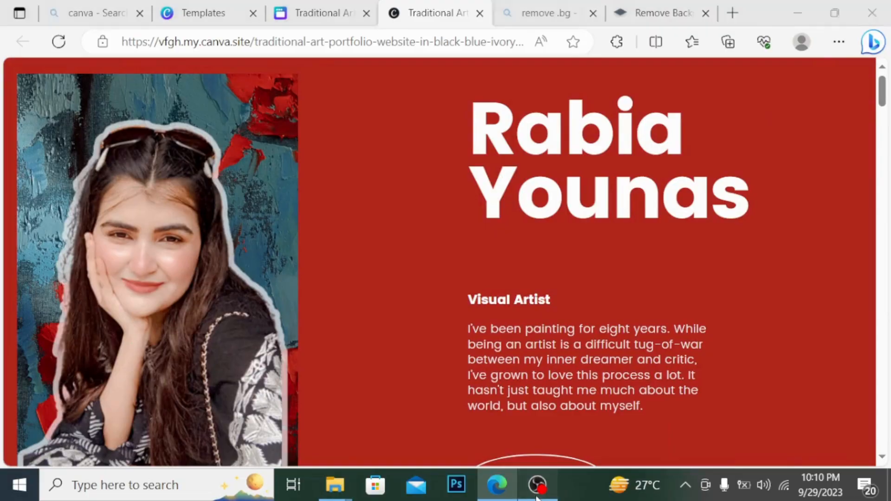